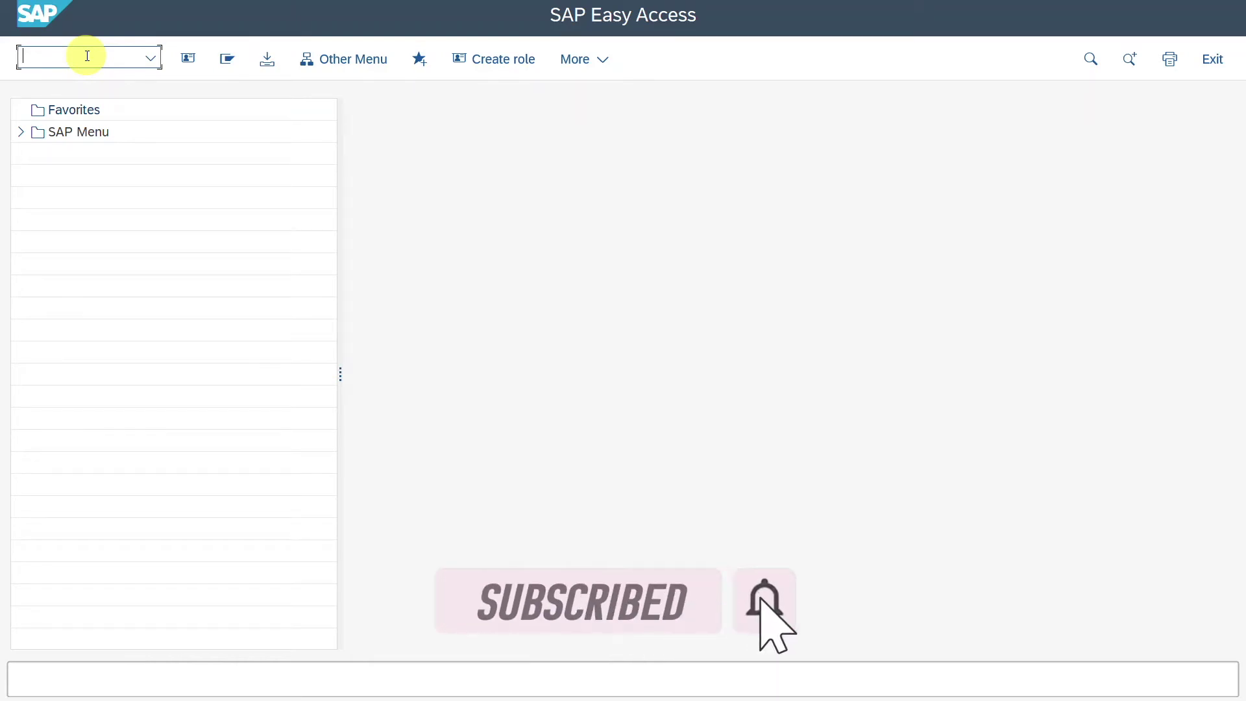
# - Start SPRO and open the SAP Reference IMG
pyautogui.write('spro')
pyautogui.press('Return')
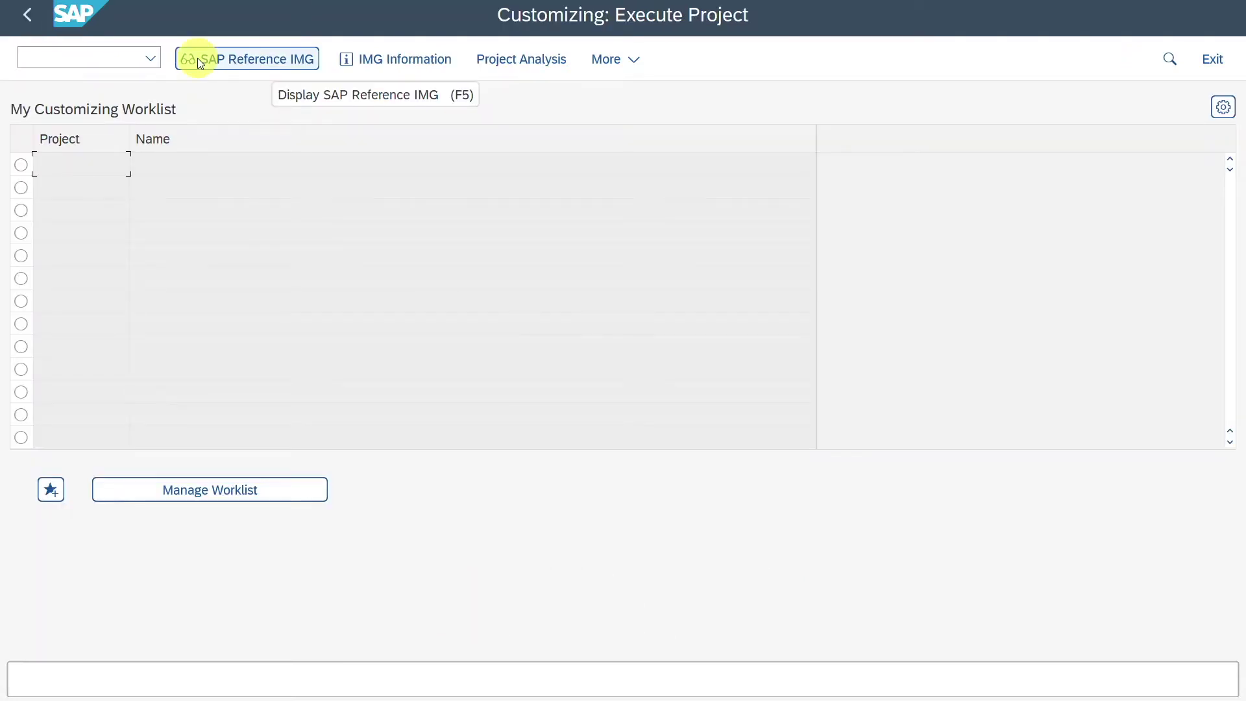
pyautogui.click(198, 61)
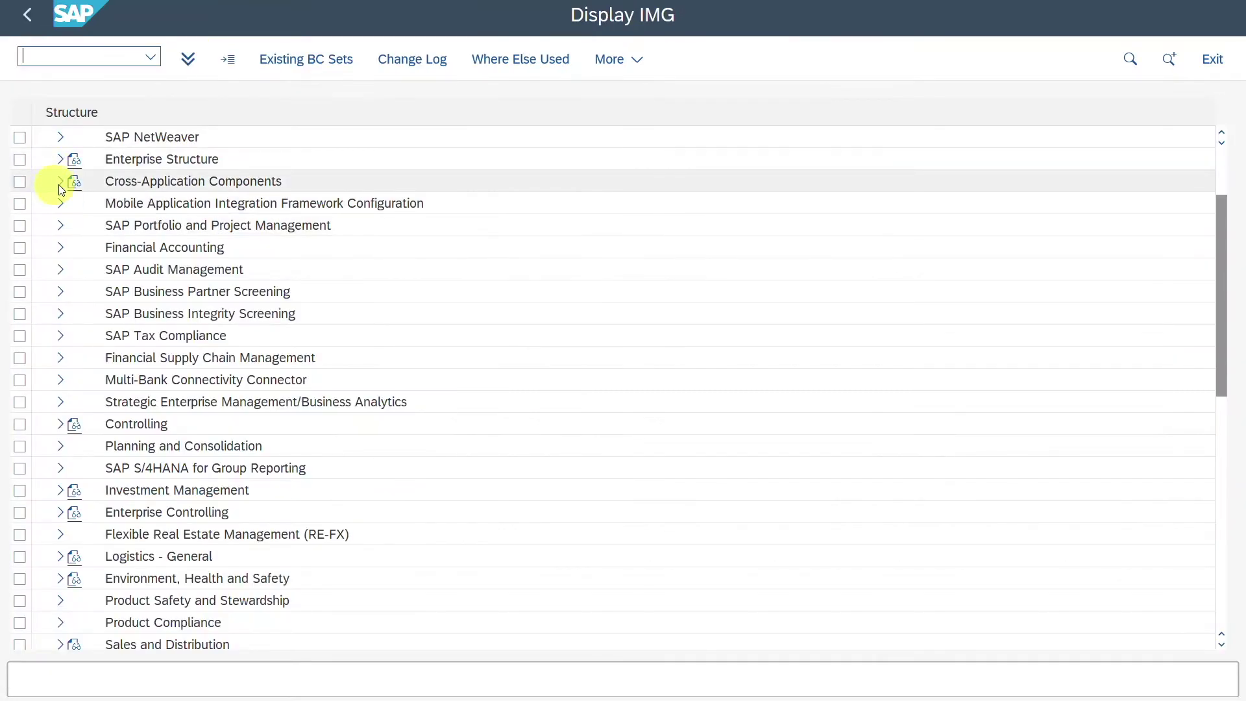
# - Expand Cross-Application Components > SAP Business Partner > Basic Settings > Field Groupings and run Configure Field Attributes per Client
pyautogui.click(60, 183)
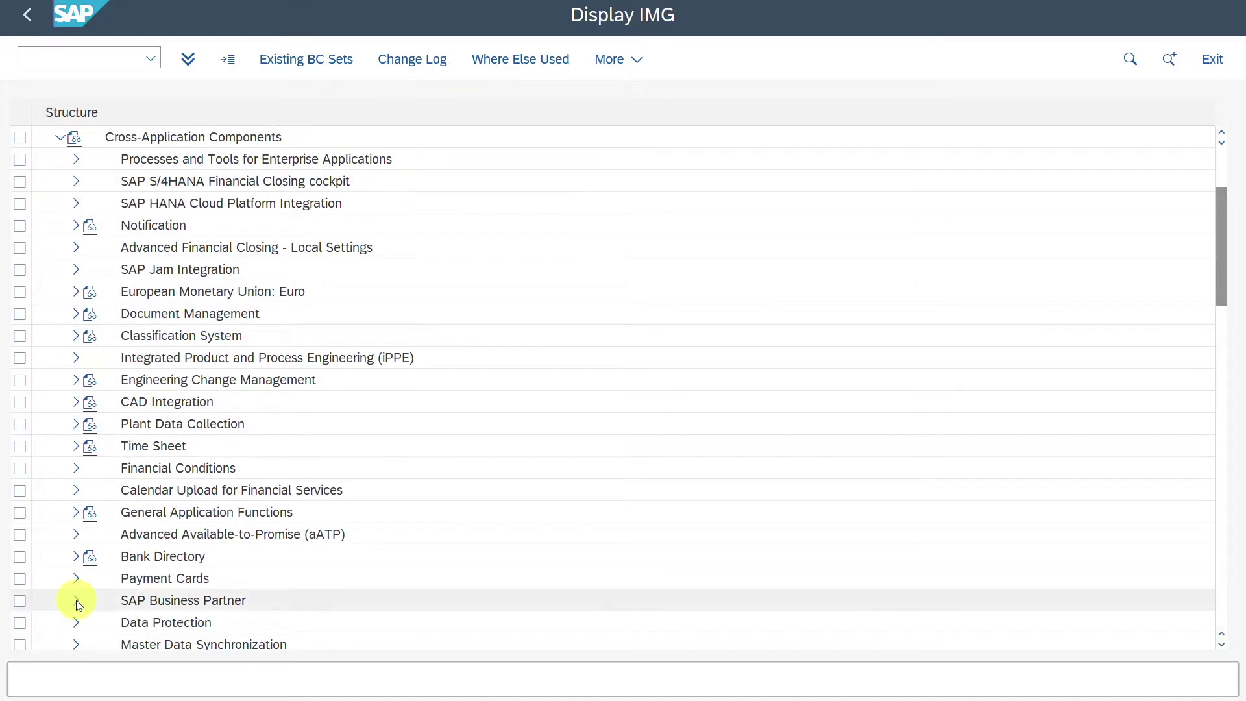
pyautogui.click(76, 600)
pyautogui.click(91, 467)
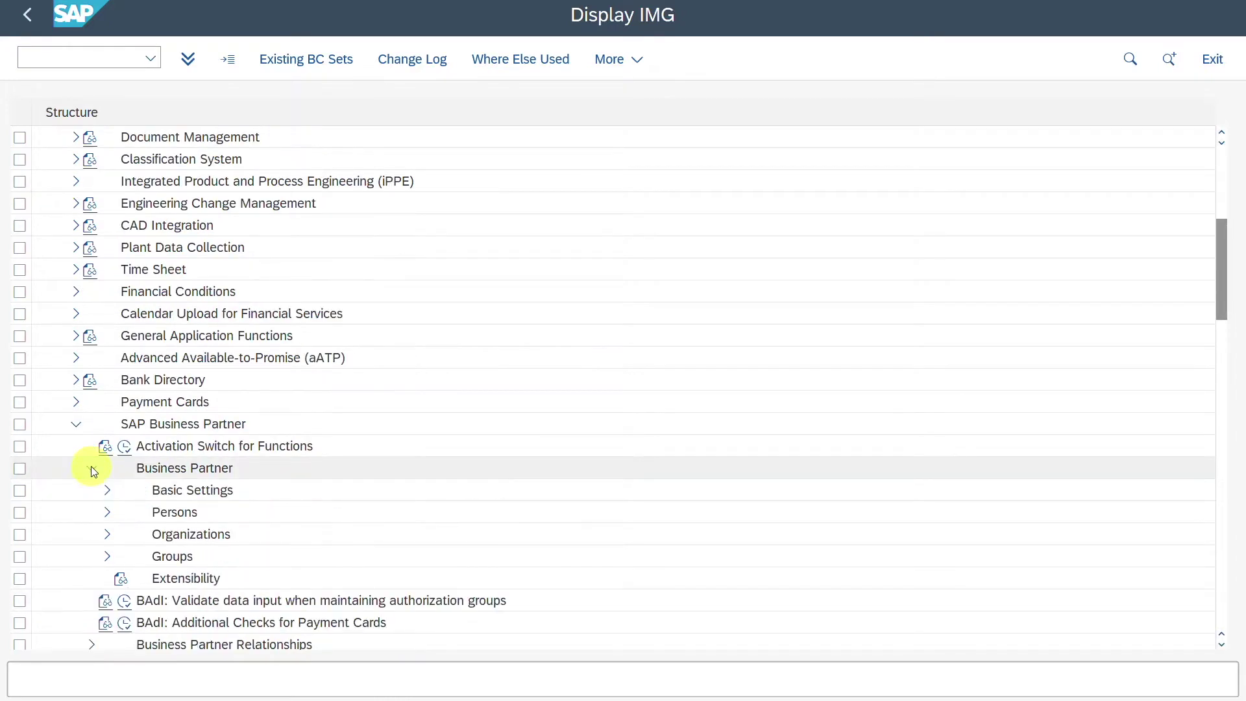
pyautogui.click(107, 358)
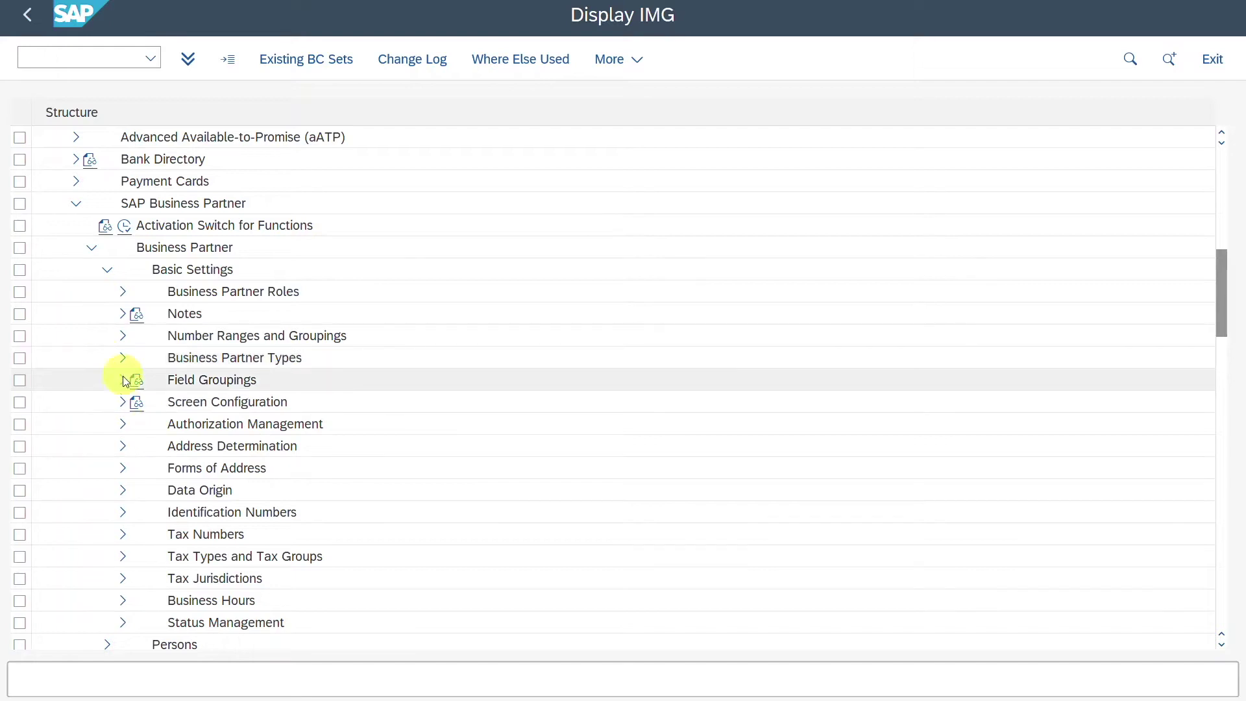
pyautogui.click(122, 380)
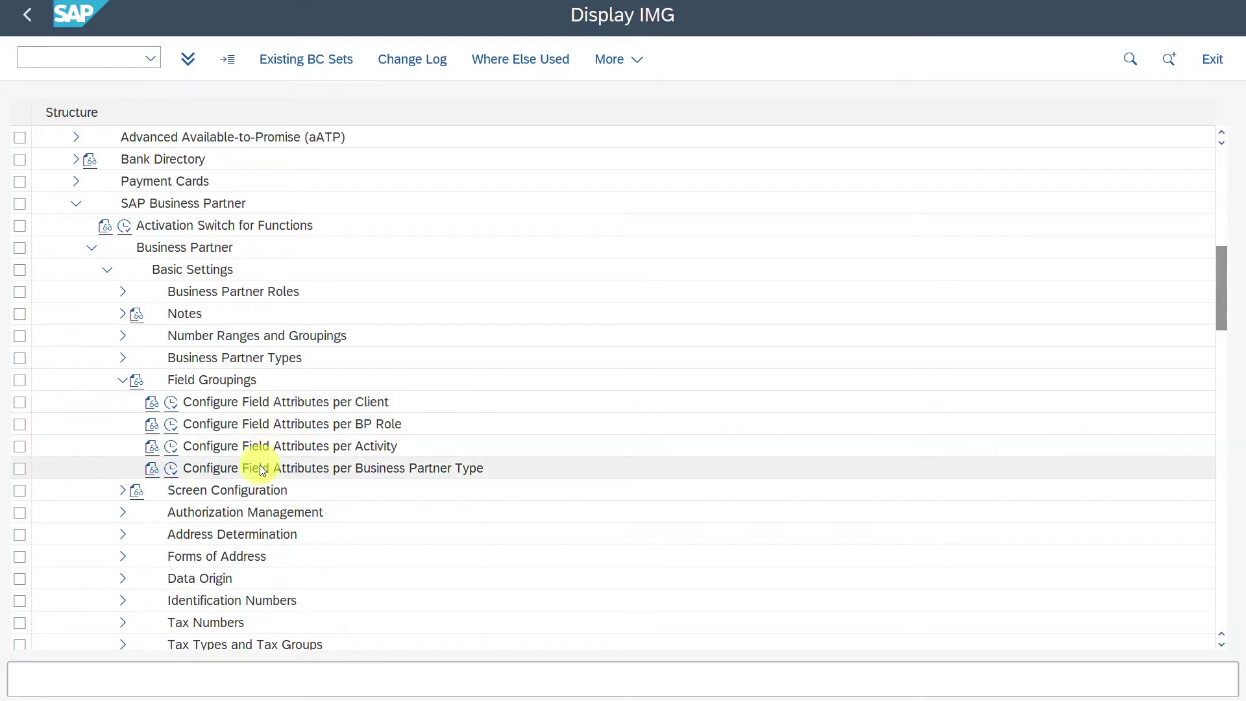
pyautogui.click(171, 403)
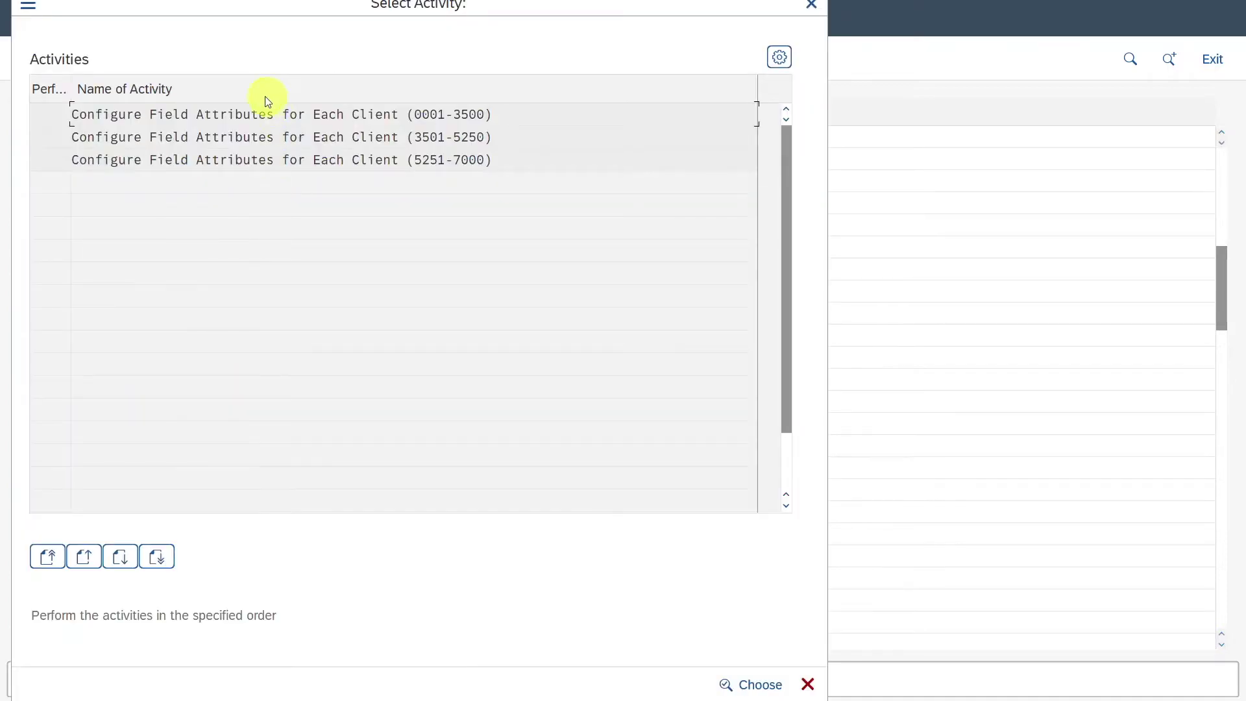
# - Choose the 0001-3500 client range activity and begin new client-wide field grouping entries
pyautogui.doubleClick(170, 118)
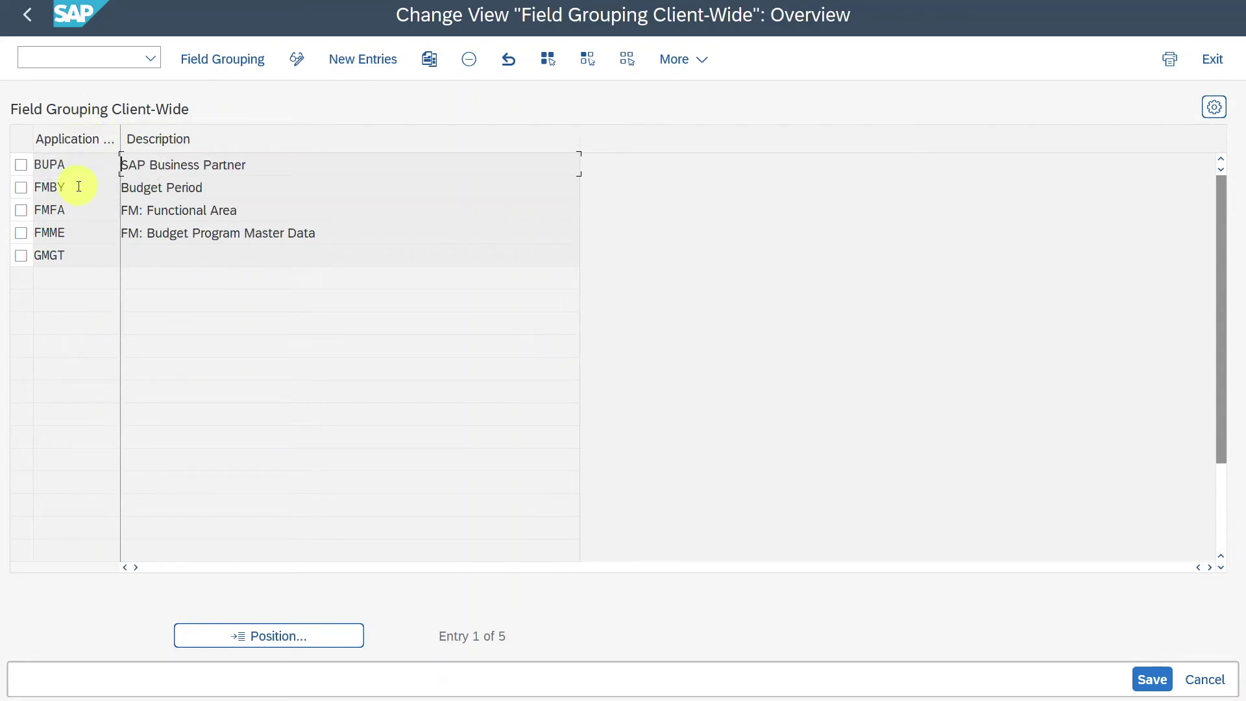
pyautogui.click(83, 163)
pyautogui.click(361, 62)
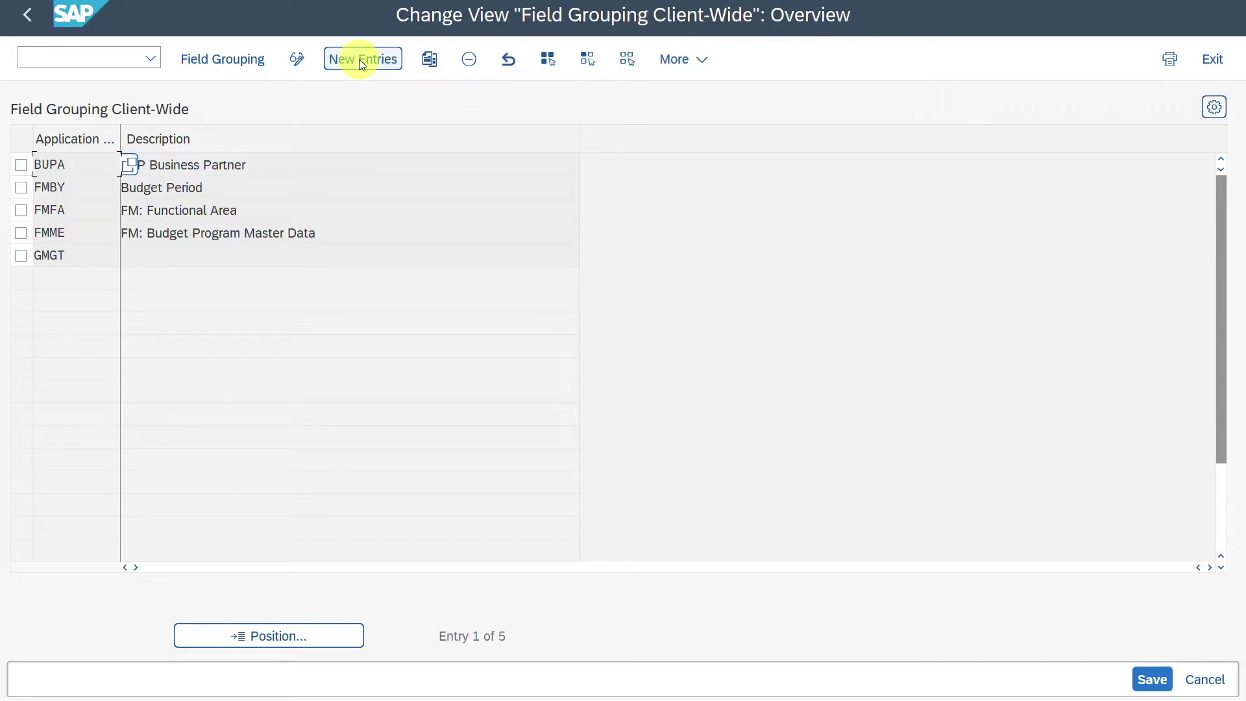
# - Add application object BUPR (Partner Relationships), save it, and return to the overview
pyautogui.write('B')
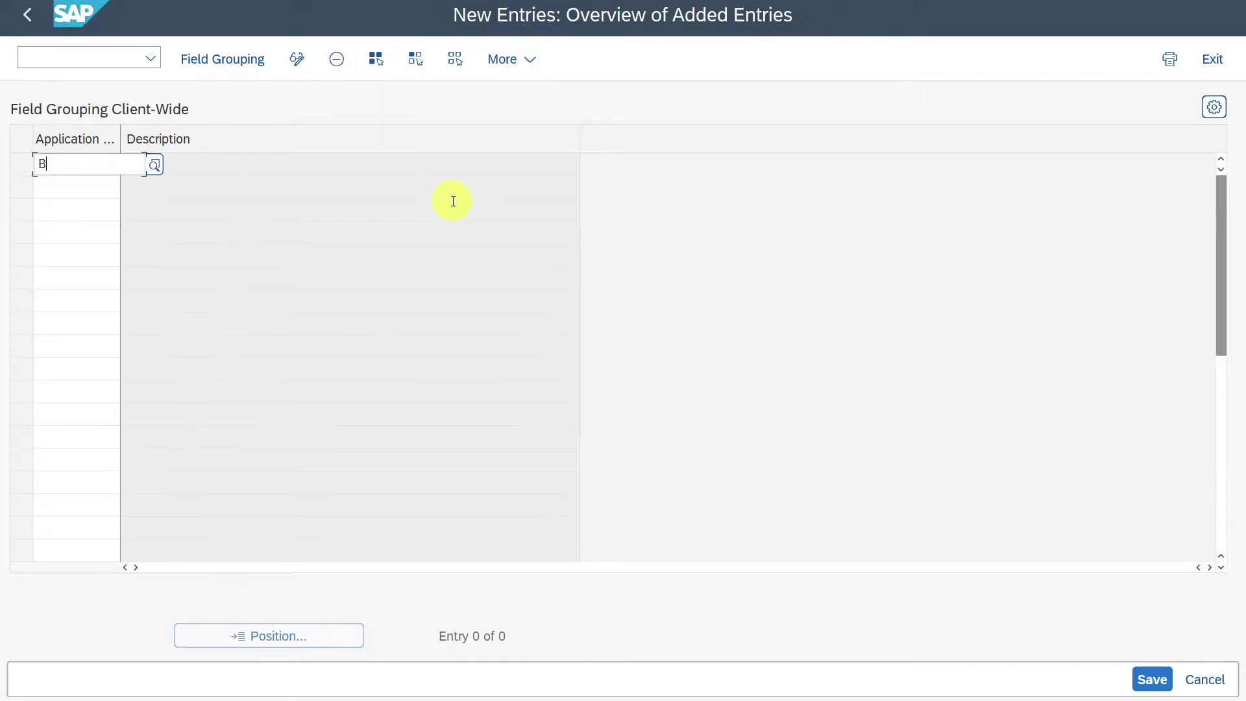
pyautogui.write('UPR')
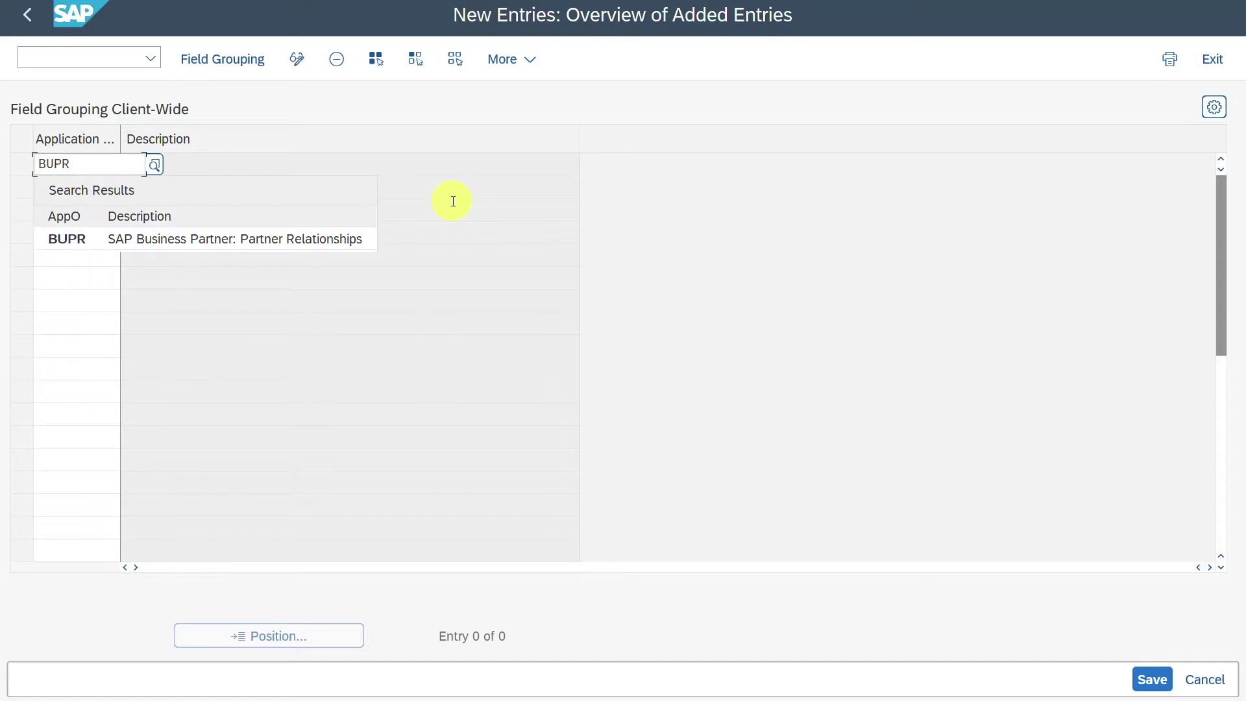
pyautogui.click(296, 239)
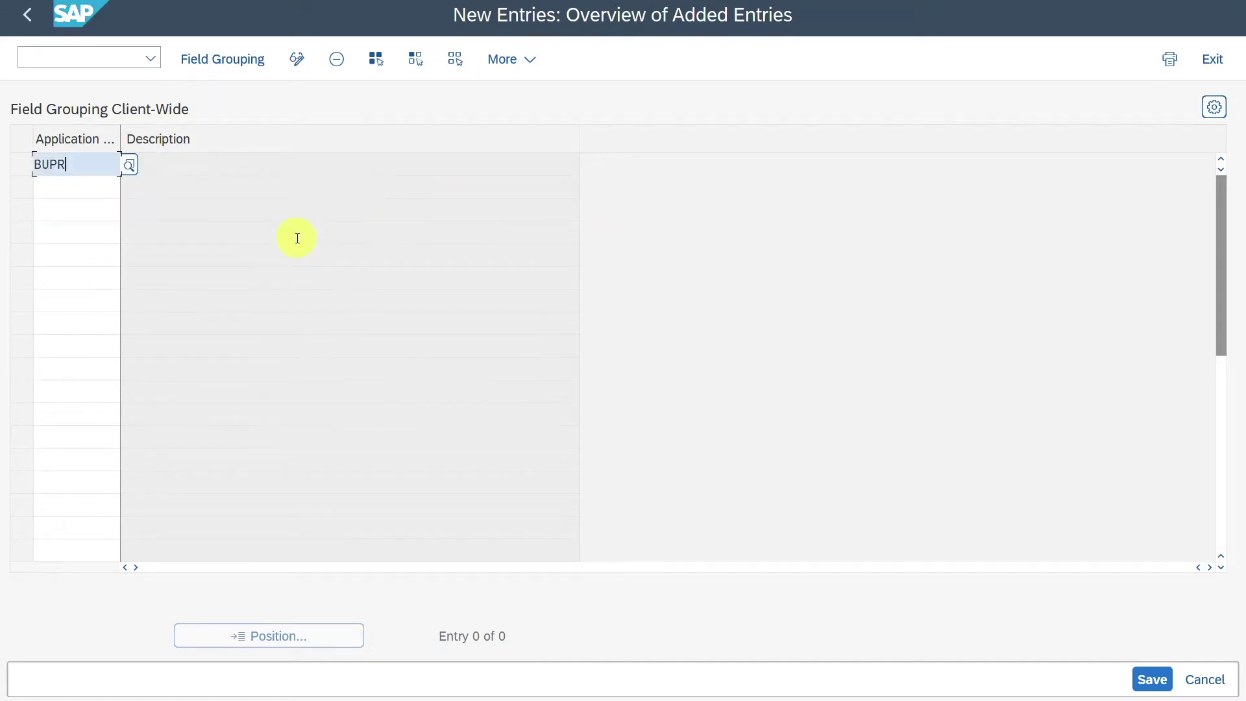
pyautogui.press('Return')
pyautogui.hotkey('ctrl', 's')
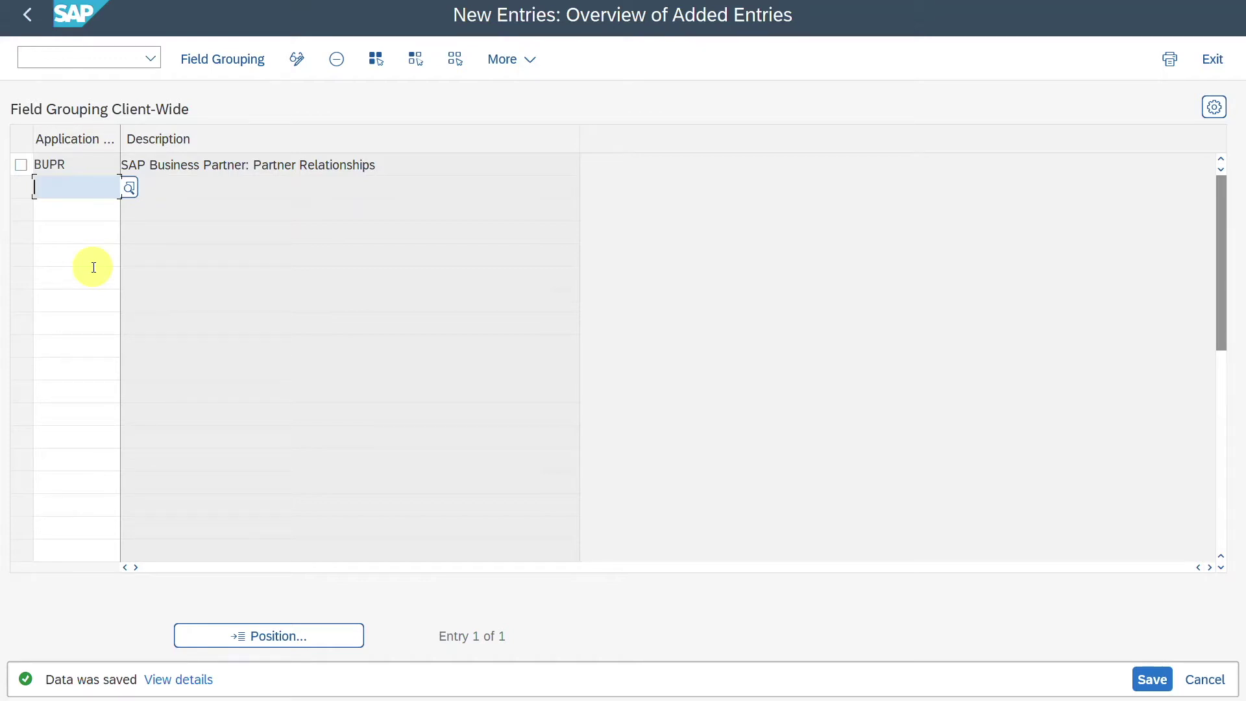
pyautogui.click(25, 15)
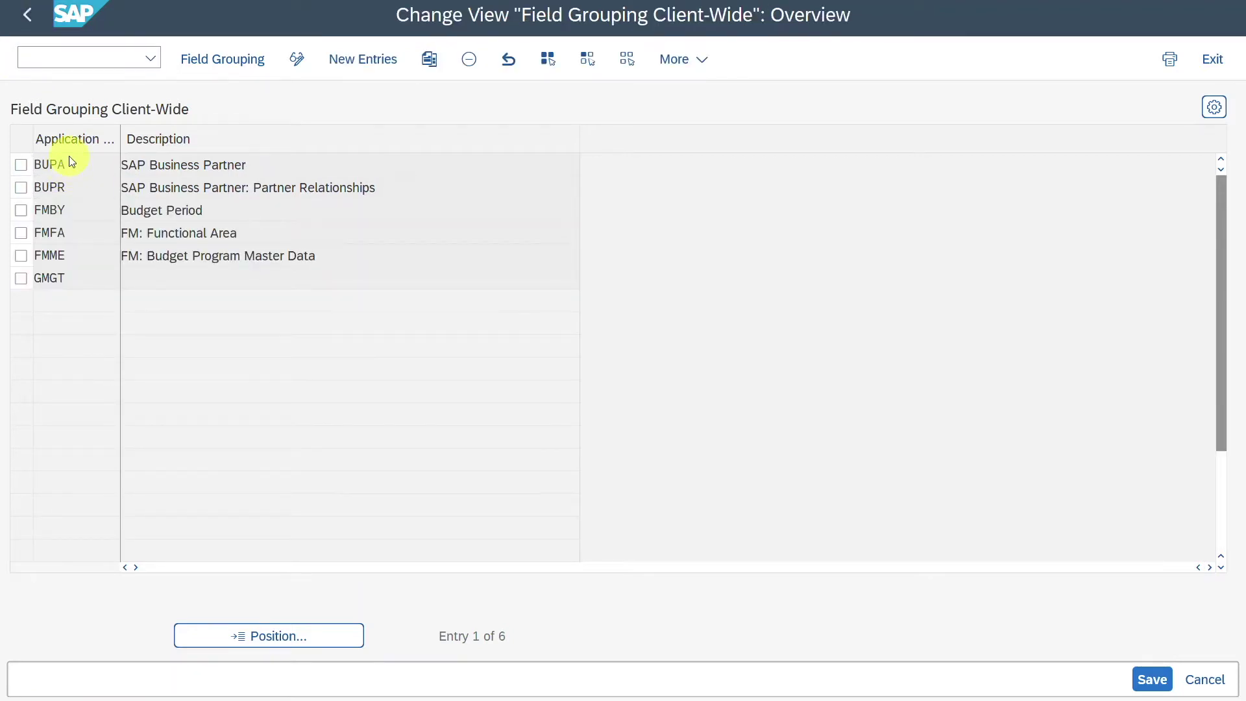
# - Open the Central Data field groups of the BUPA application object
pyautogui.doubleClick(62, 164)
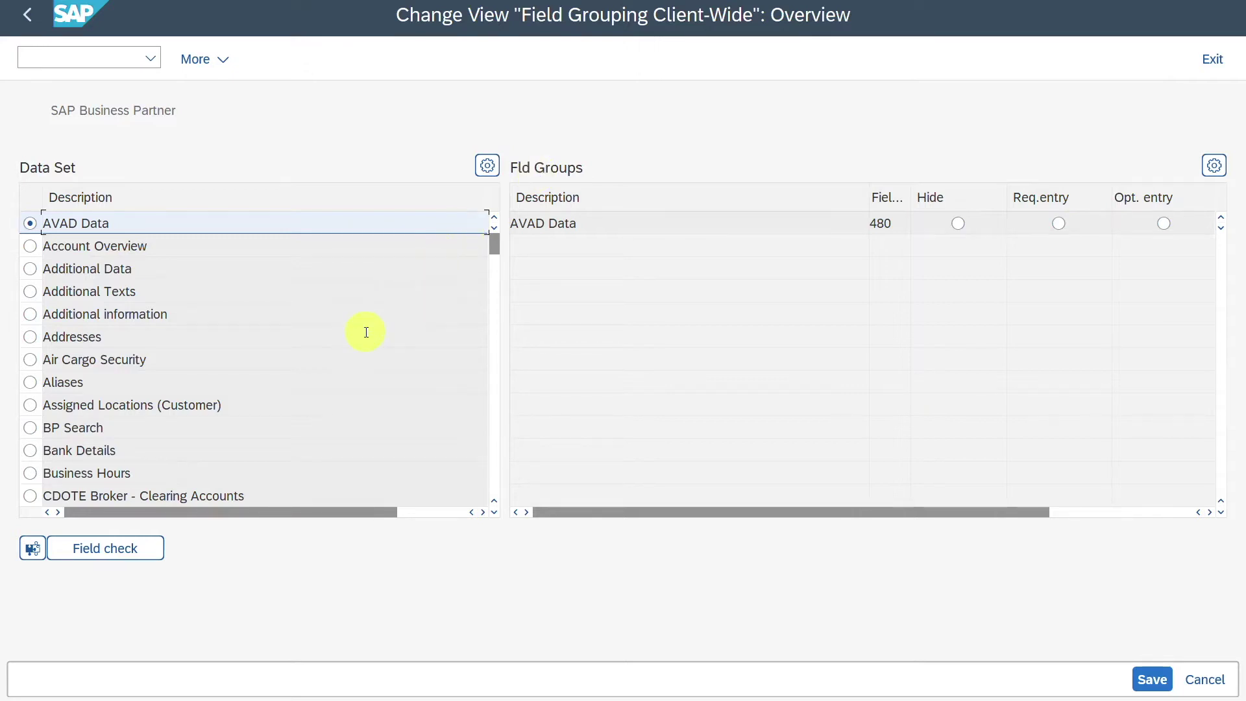
pyautogui.moveTo(493, 246); pyautogui.dragTo(493, 274)
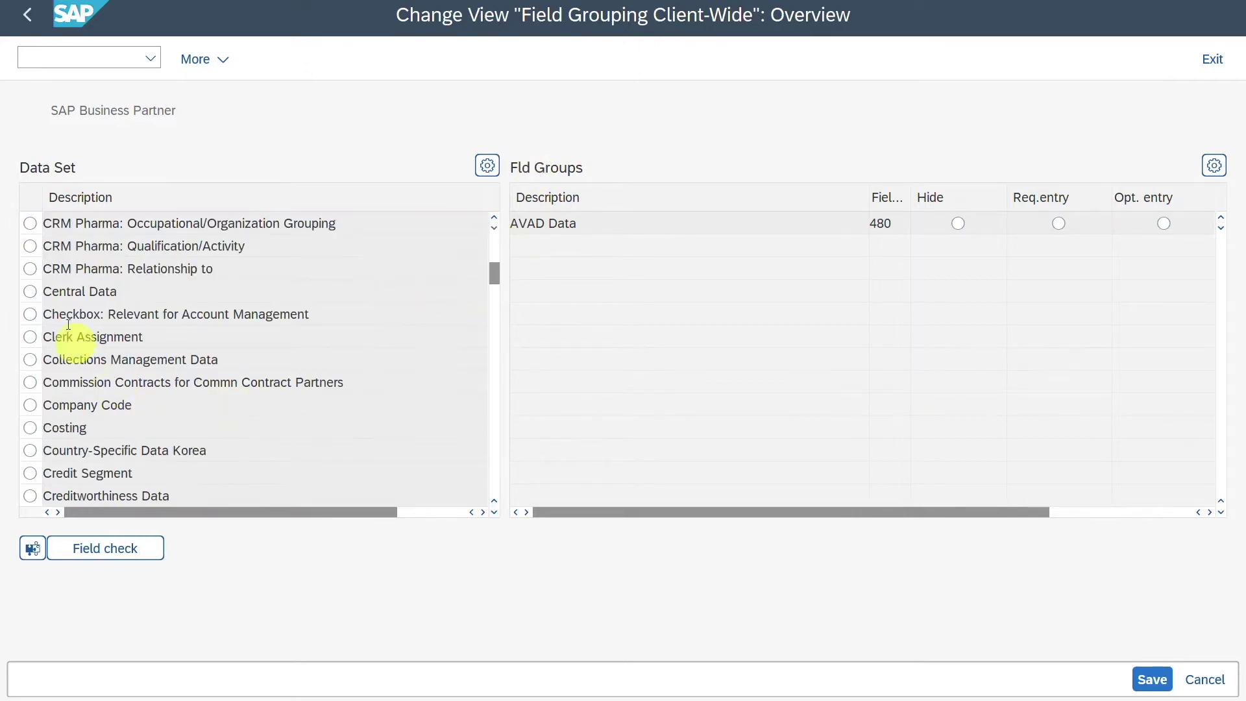
pyautogui.click(103, 291)
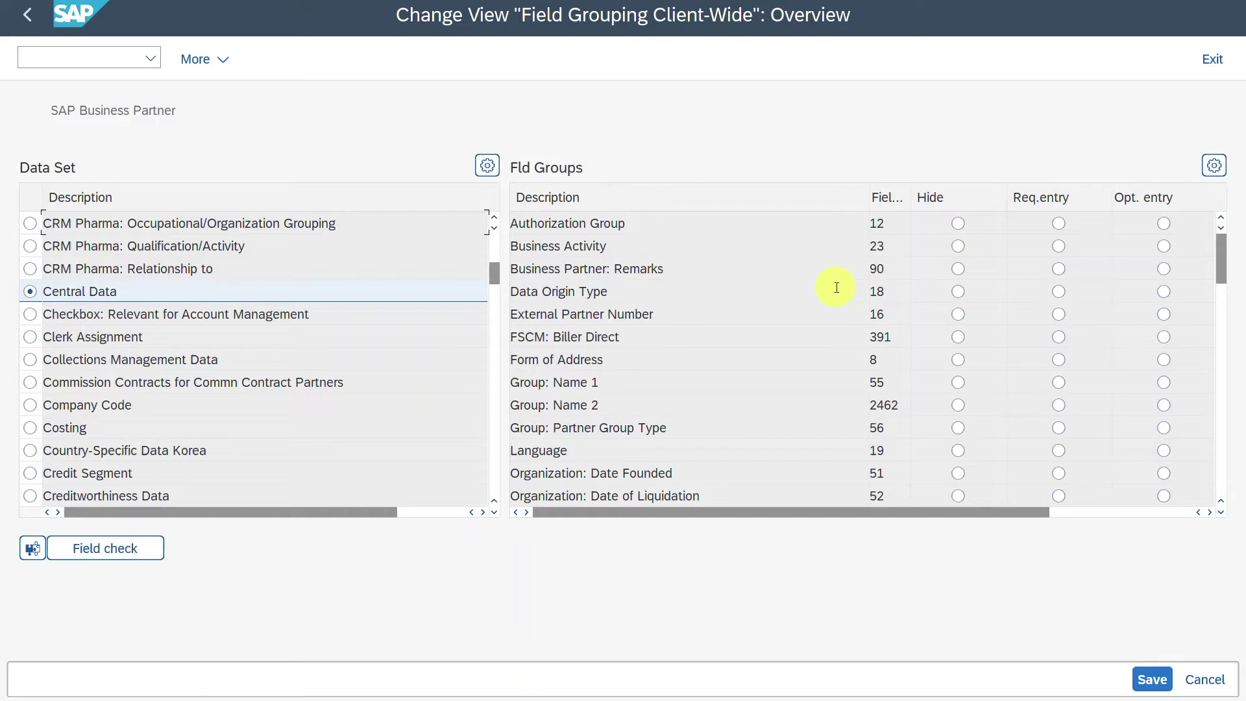
# - Launch /nbp in a new session and start creating an organization
pyautogui.click(112, 50)
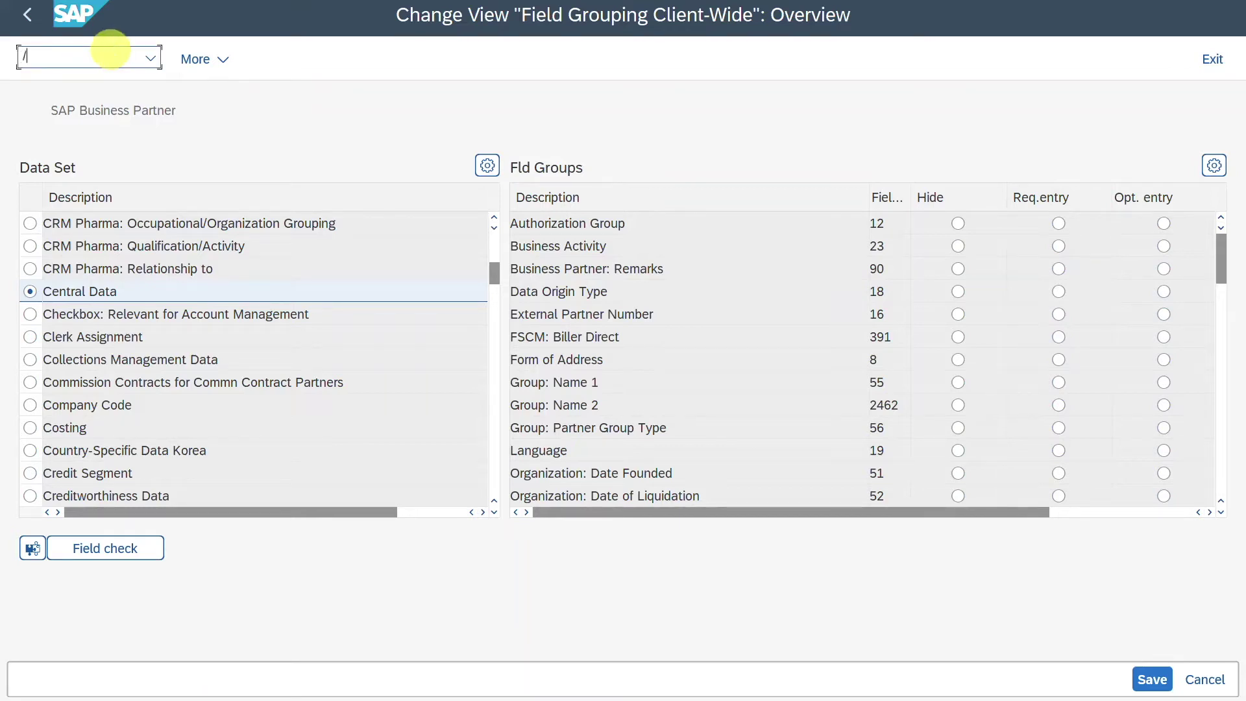
pyautogui.write('/nbp')
pyautogui.press('Return')
pyautogui.click(358, 65)
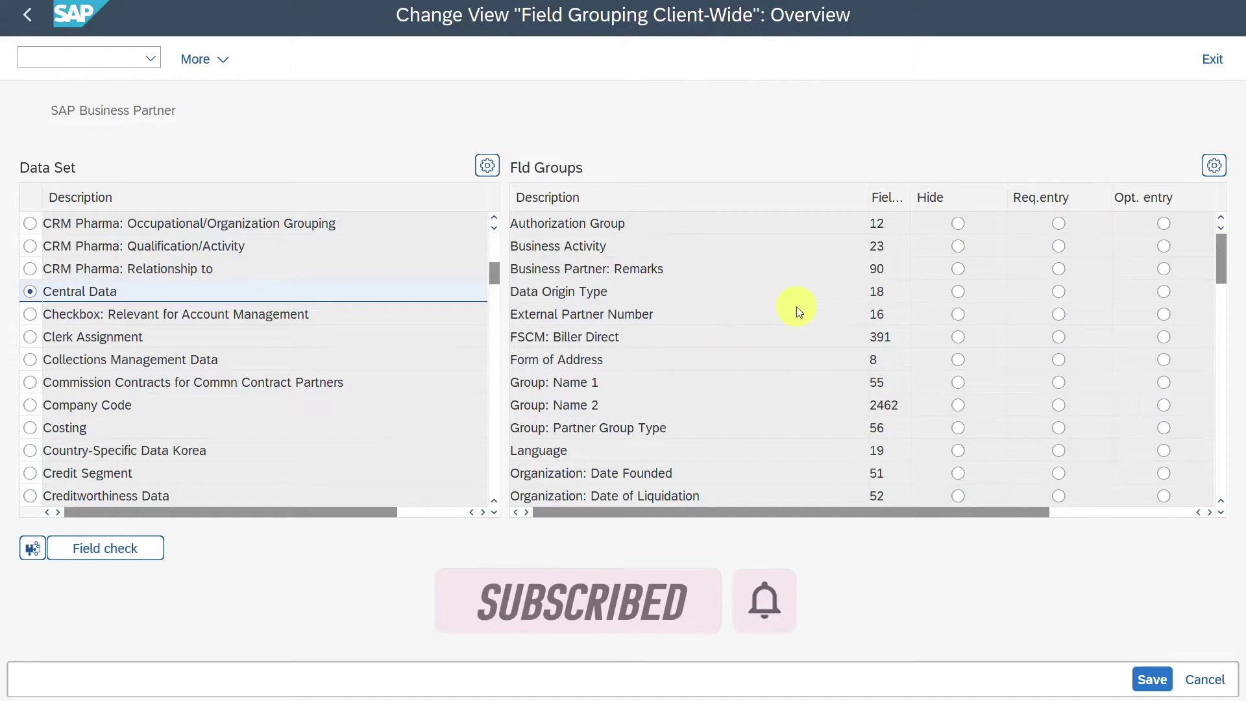
# - Set Search Term 1 to required entry in Central Data and save
pyautogui.scroll(-15, 799, 311)
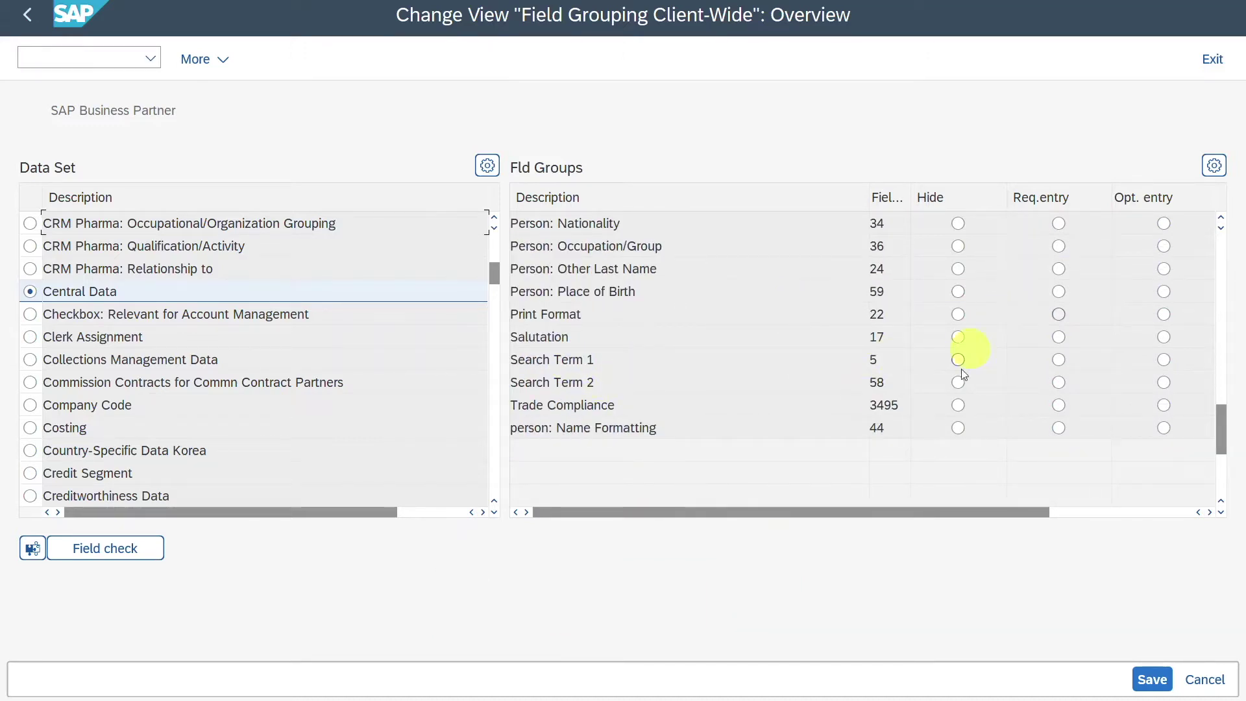
pyautogui.moveTo(919, 510); pyautogui.dragTo(1044, 509)
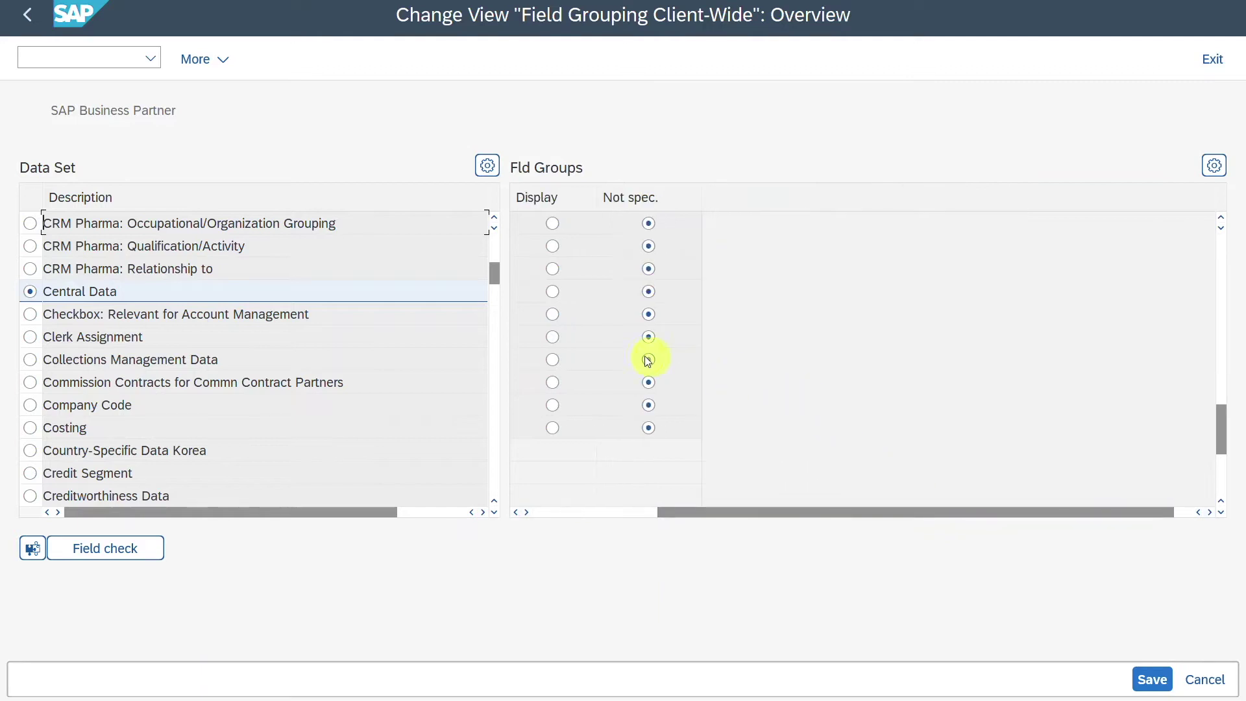
pyautogui.moveTo(797, 509); pyautogui.dragTo(587, 514)
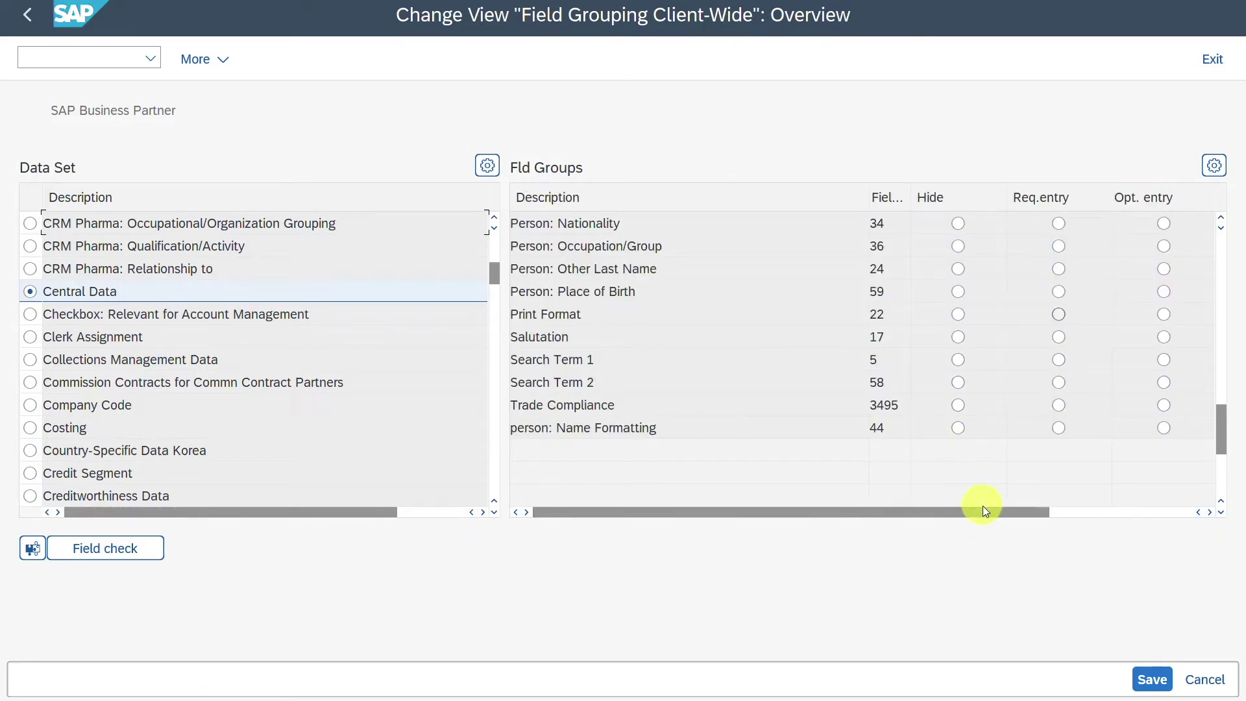
pyautogui.click(1059, 360)
pyautogui.click(1151, 677)
pyautogui.click(87, 50)
pyautogui.write('/obp')
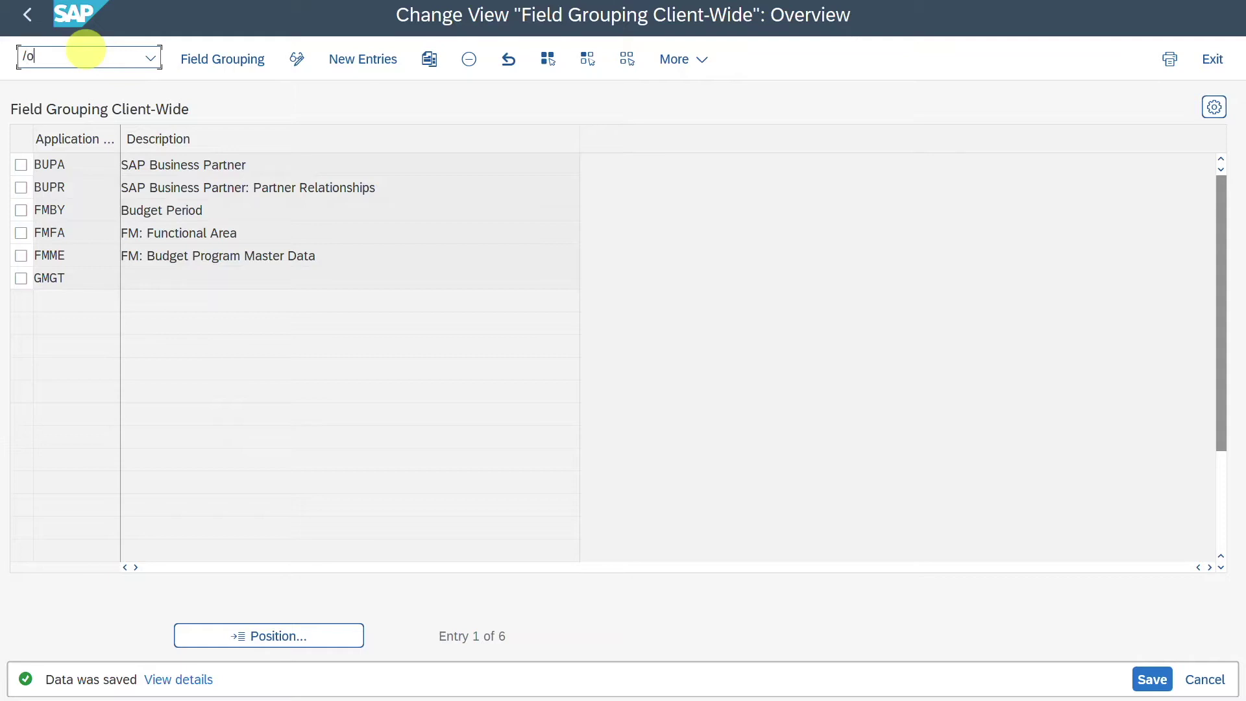
# - Run /obp and start a new organization to check the Search Term 1 field
pyautogui.press('Return')
pyautogui.click(356, 59)
pyautogui.click(614, 539)
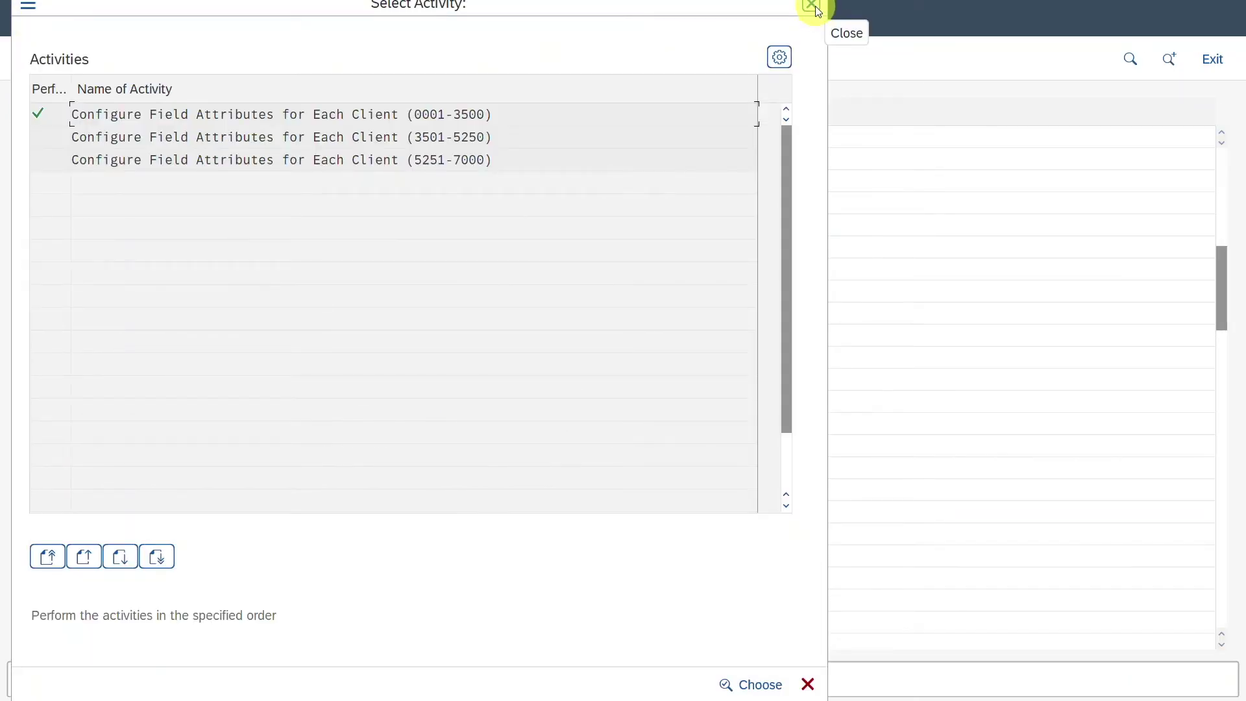
# - Run Configure Field Attributes per BP Role for the 0001-3500 client range
pyautogui.click(812, 8)
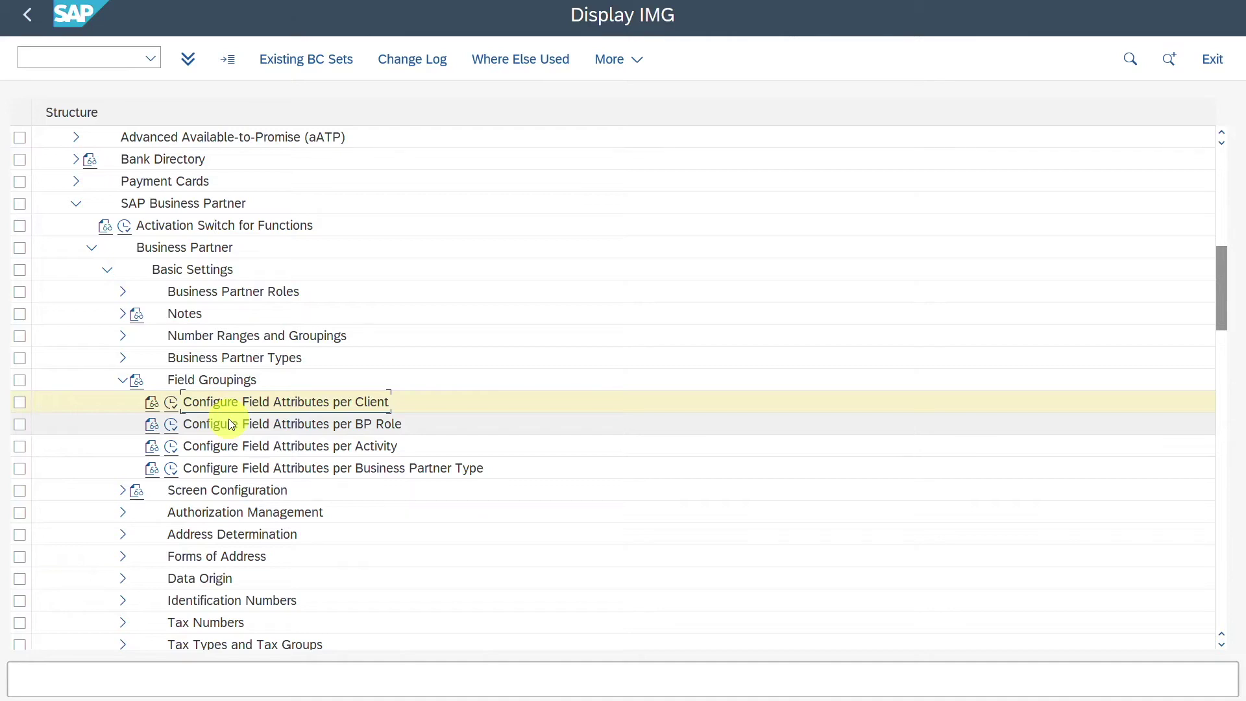
pyautogui.click(170, 424)
pyautogui.doubleClick(355, 113)
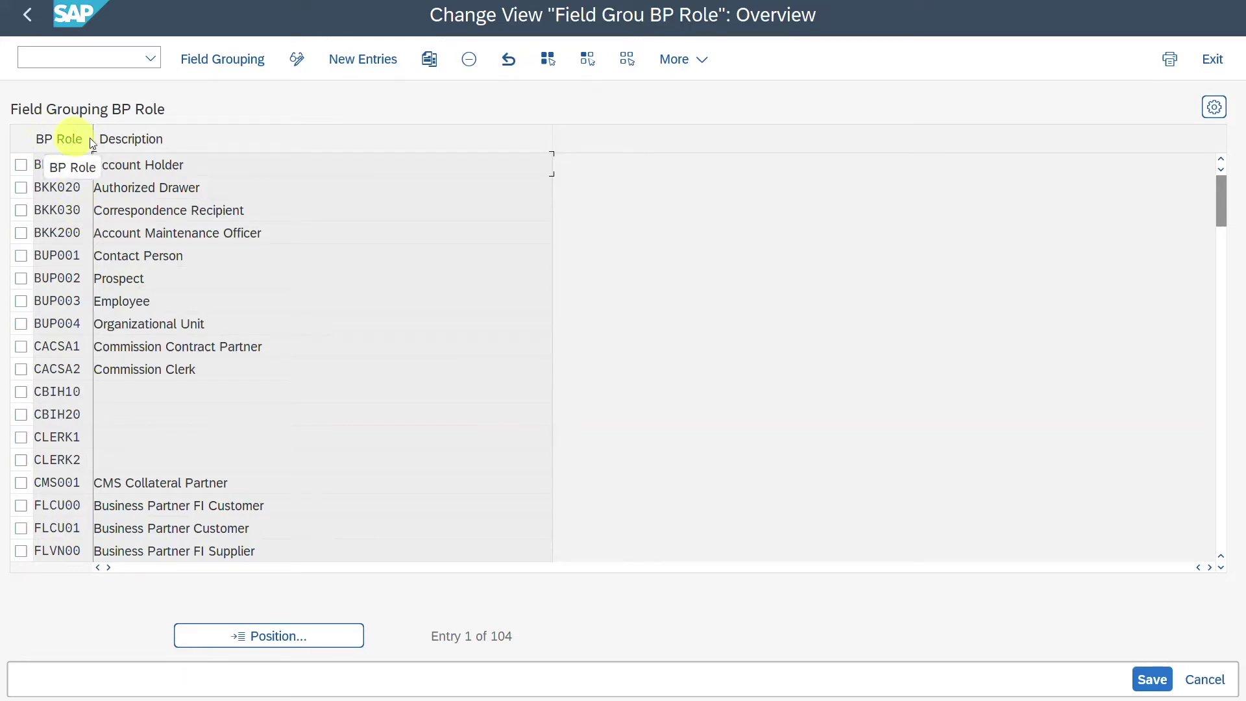
# - Add a new BP role entry 000000, Business Partner (General)
pyautogui.click(57, 170)
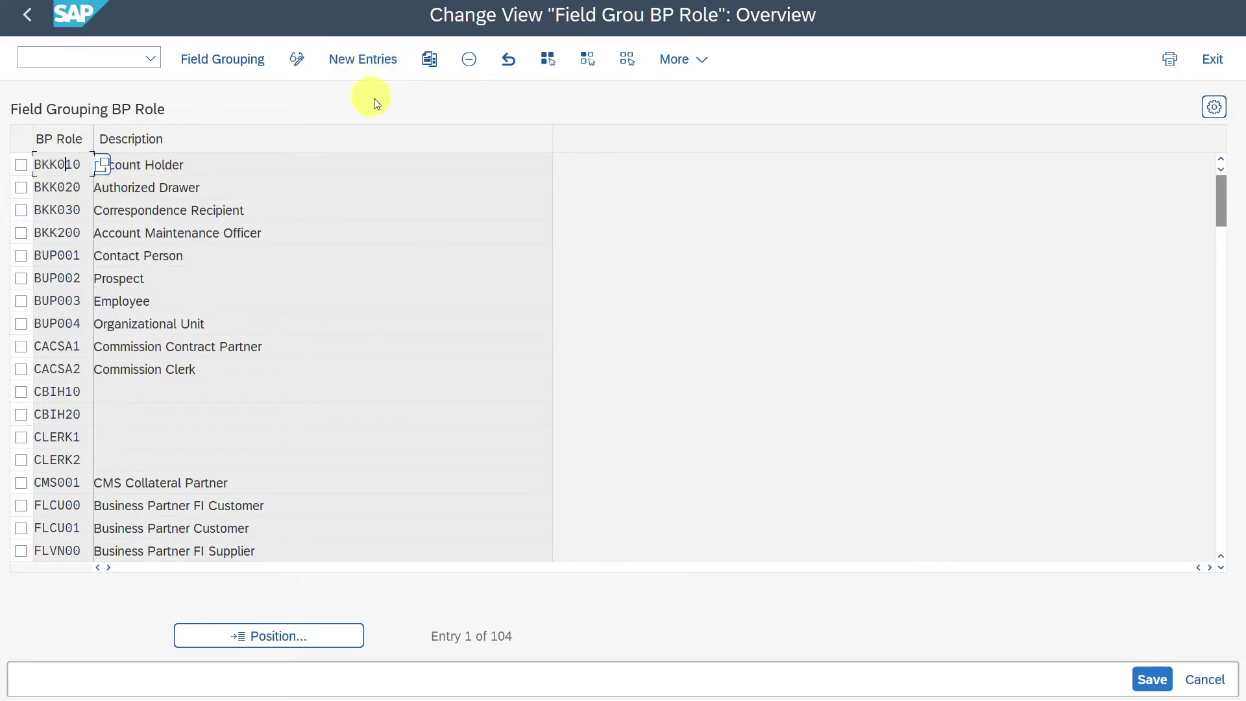
pyautogui.click(392, 63)
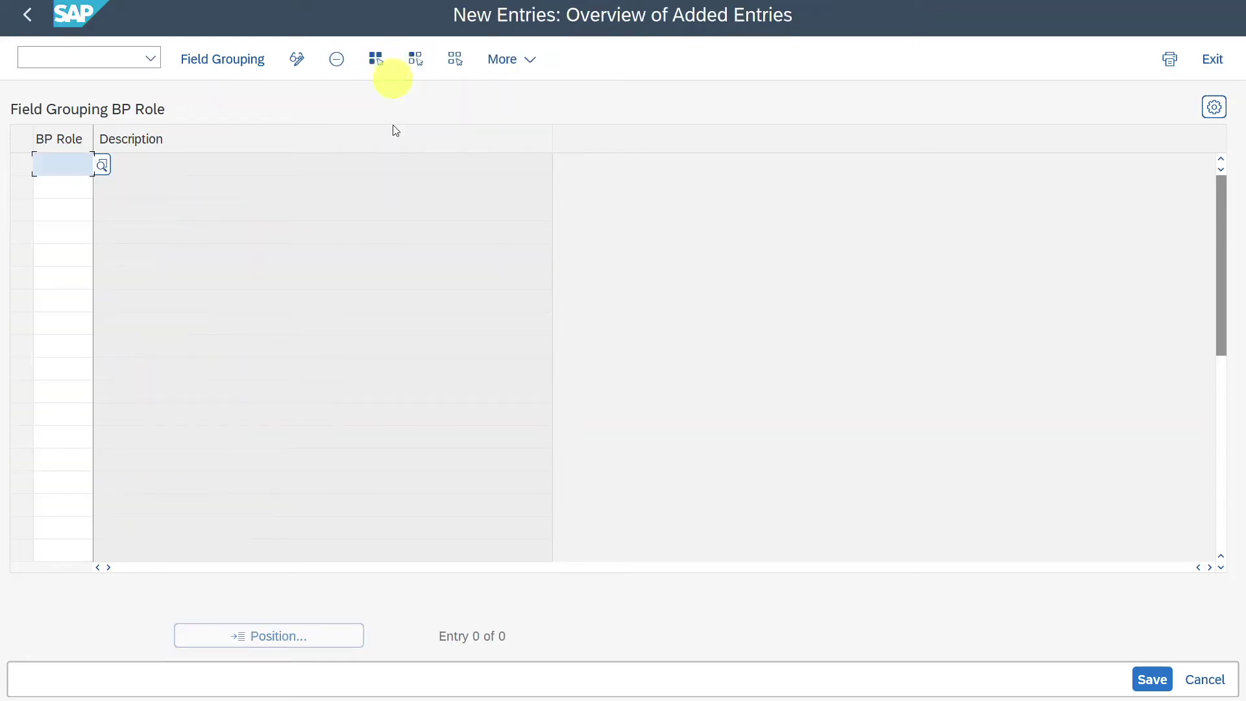
pyautogui.write('000000')
pyautogui.press('Return')
# - Set Search Term 1 to optional entry in role 000000's Central Data field groups and save
pyautogui.click(65, 165)
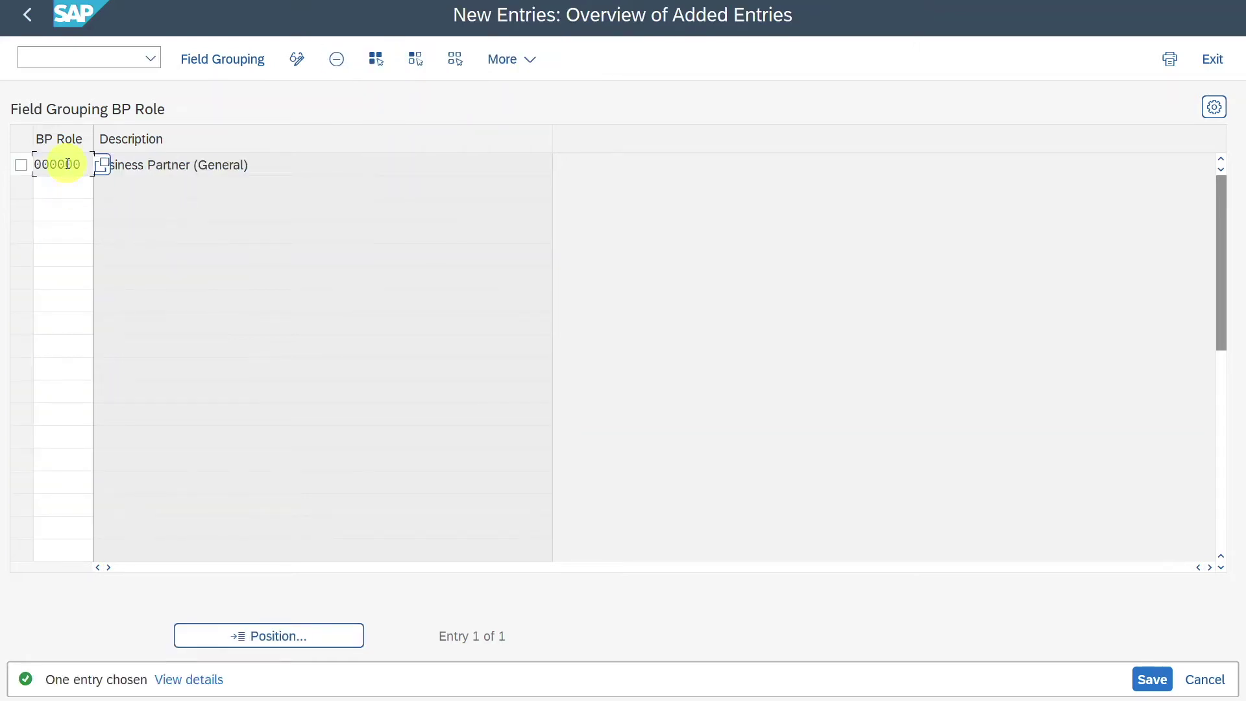
pyautogui.doubleClick(70, 166)
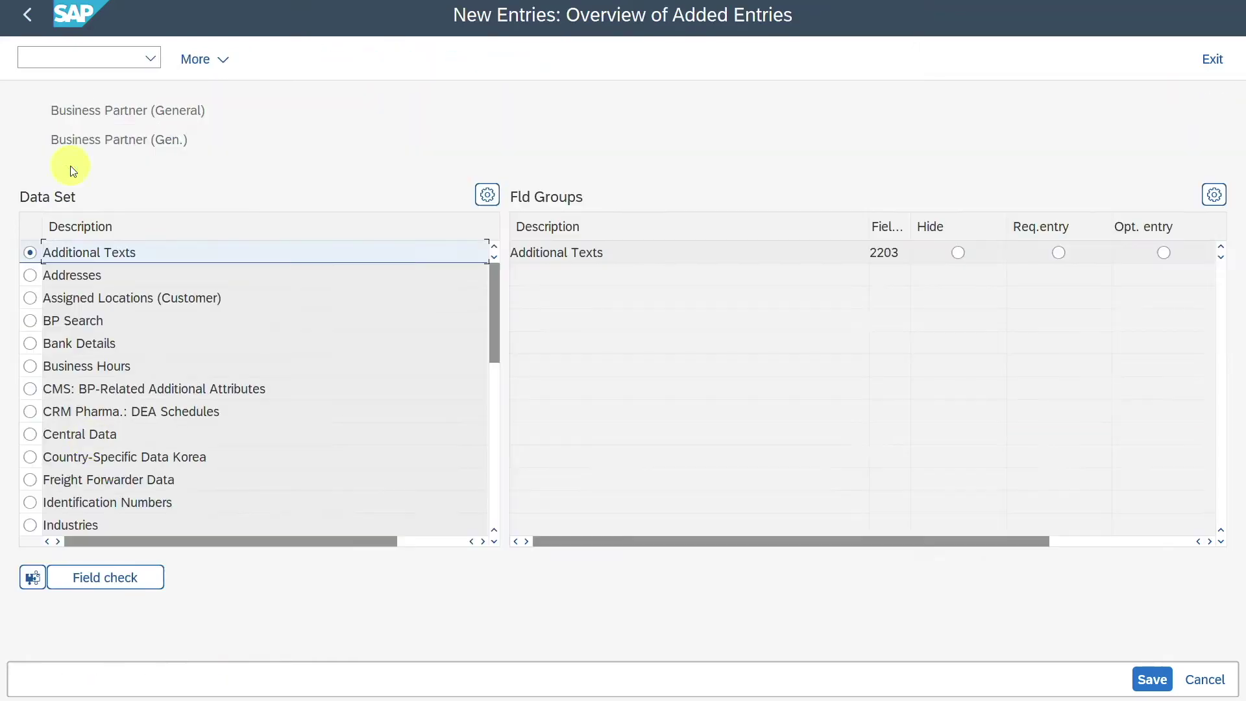
pyautogui.click(94, 433)
pyautogui.moveTo(1221, 305); pyautogui.dragTo(1220, 468)
pyautogui.scroll(-1, 695, 365)
pyautogui.scroll(2, 693, 366)
pyautogui.scroll(-1, 626, 387)
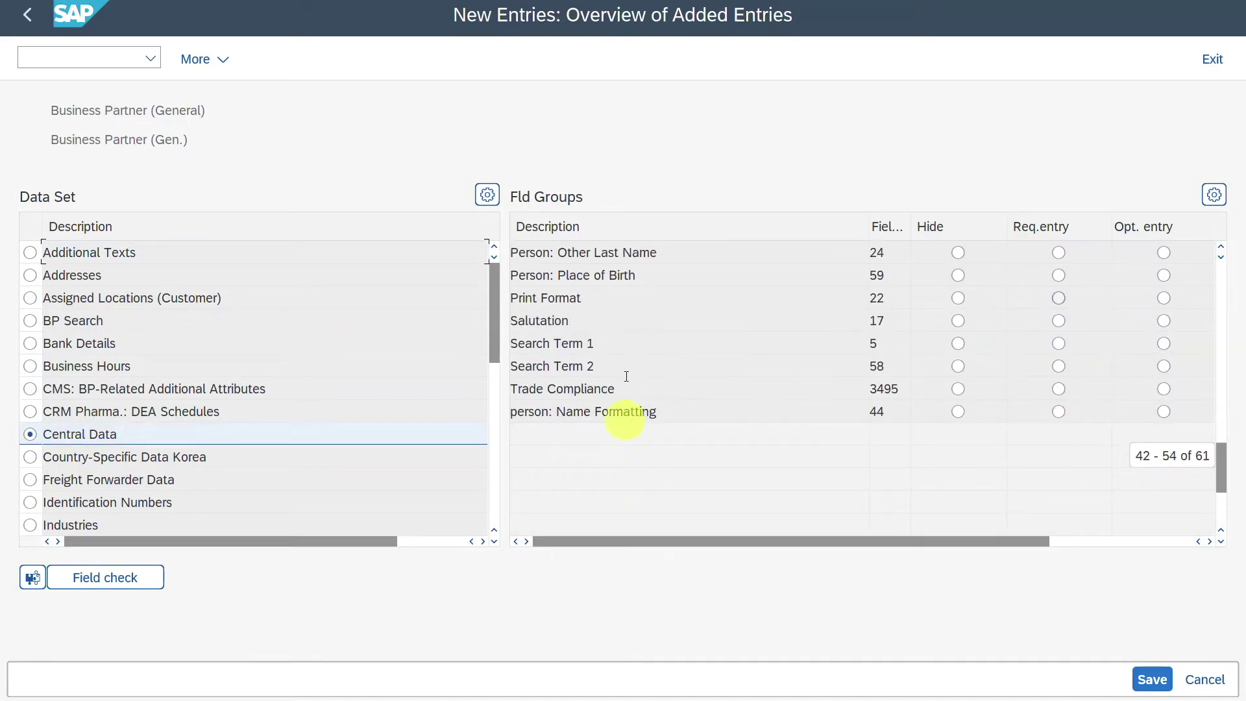
pyautogui.moveTo(996, 537); pyautogui.dragTo(926, 529)
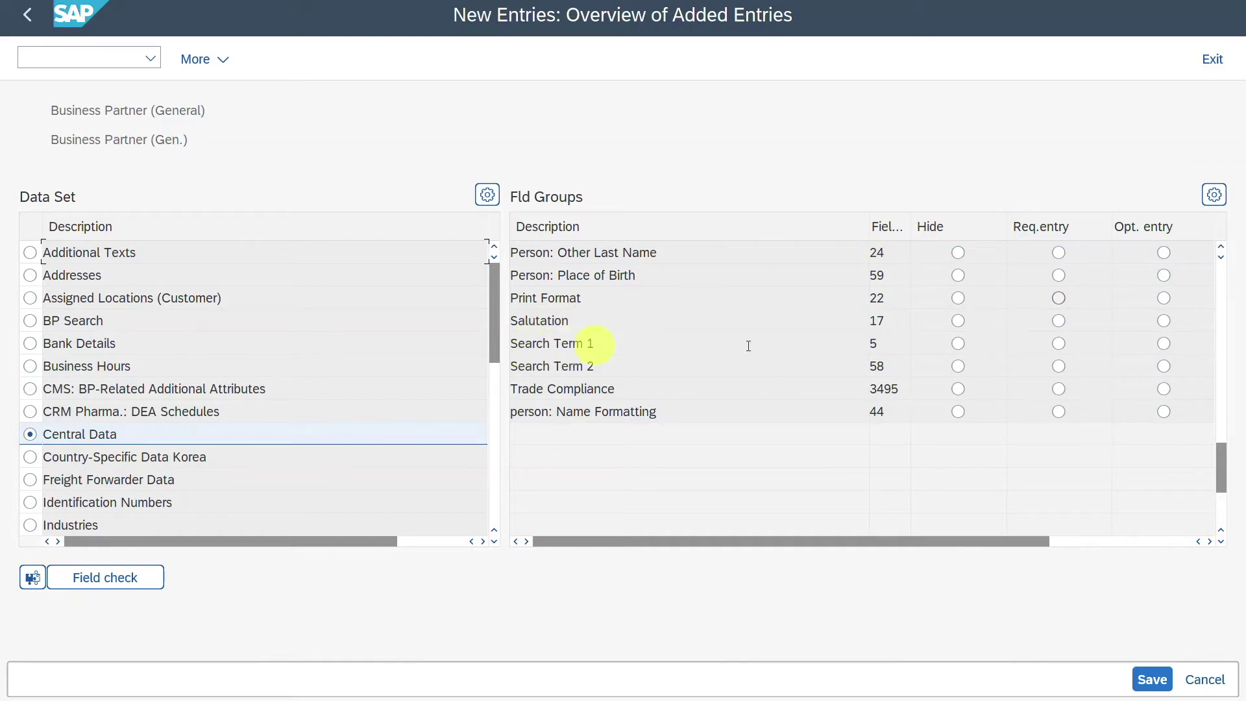
pyautogui.click(1164, 343)
pyautogui.click(1152, 679)
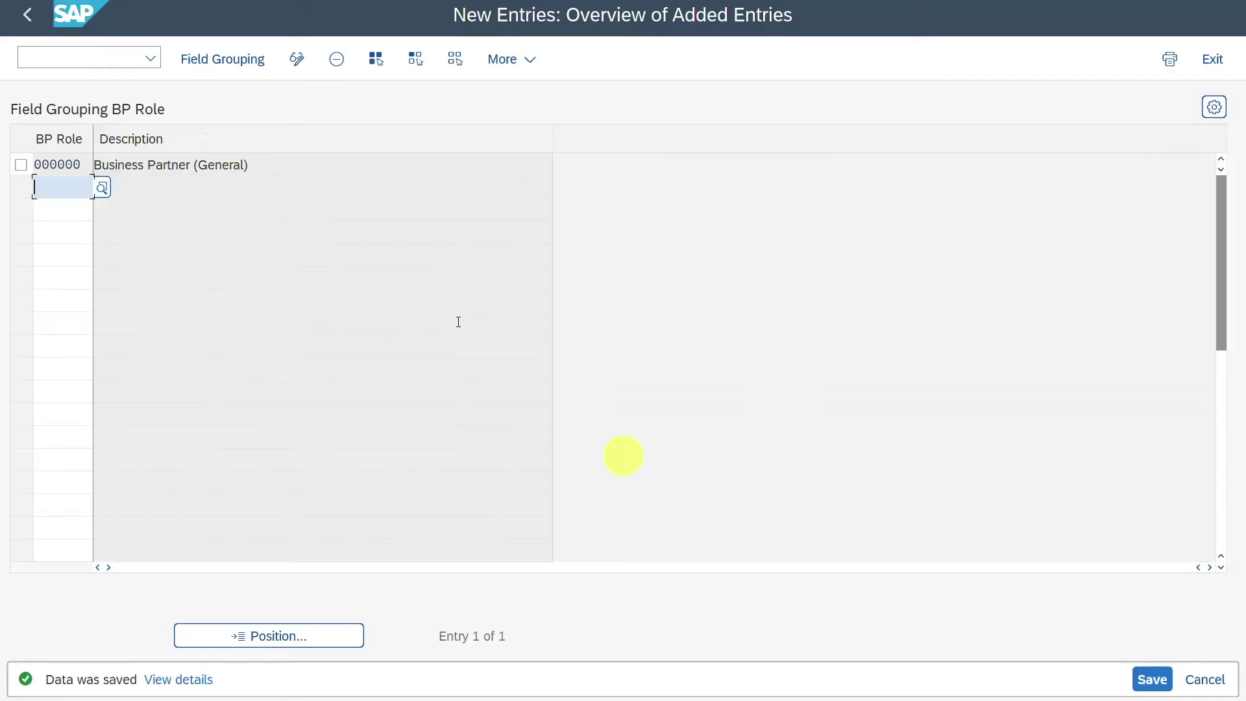
pyautogui.click(117, 59)
pyautogui.write('/o')
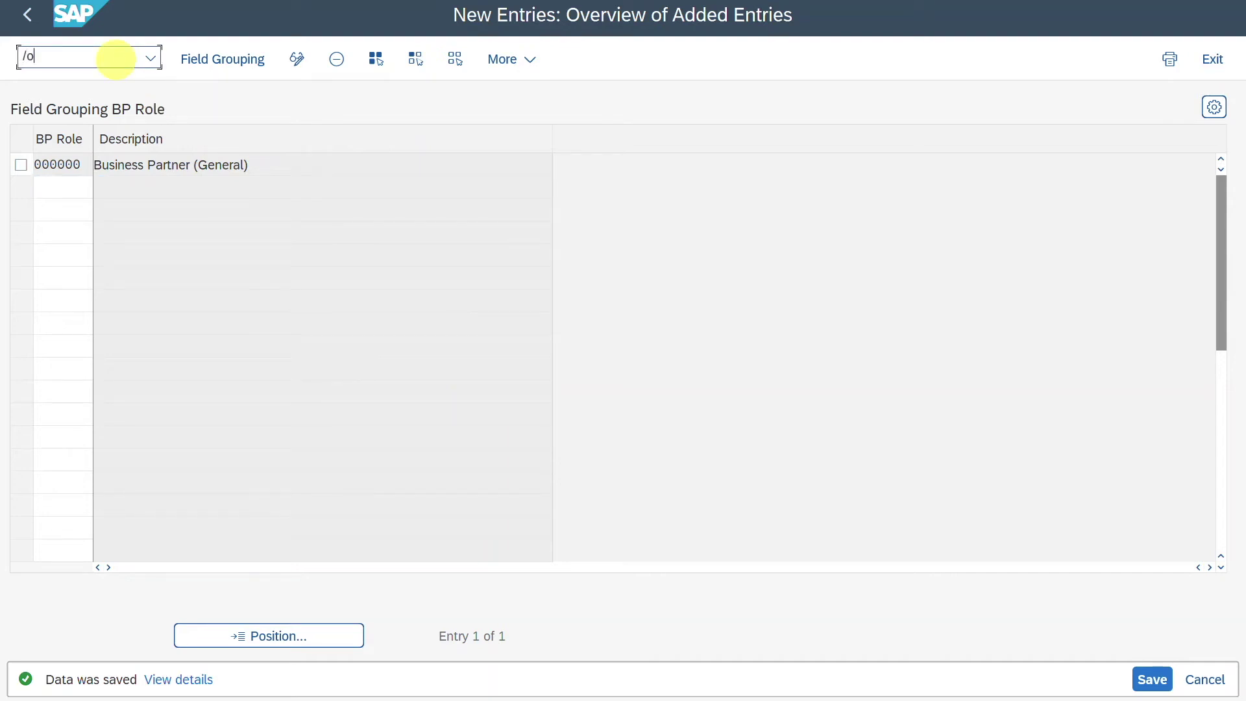
pyautogui.write('bp')
pyautogui.press('Return')
pyautogui.click(348, 56)
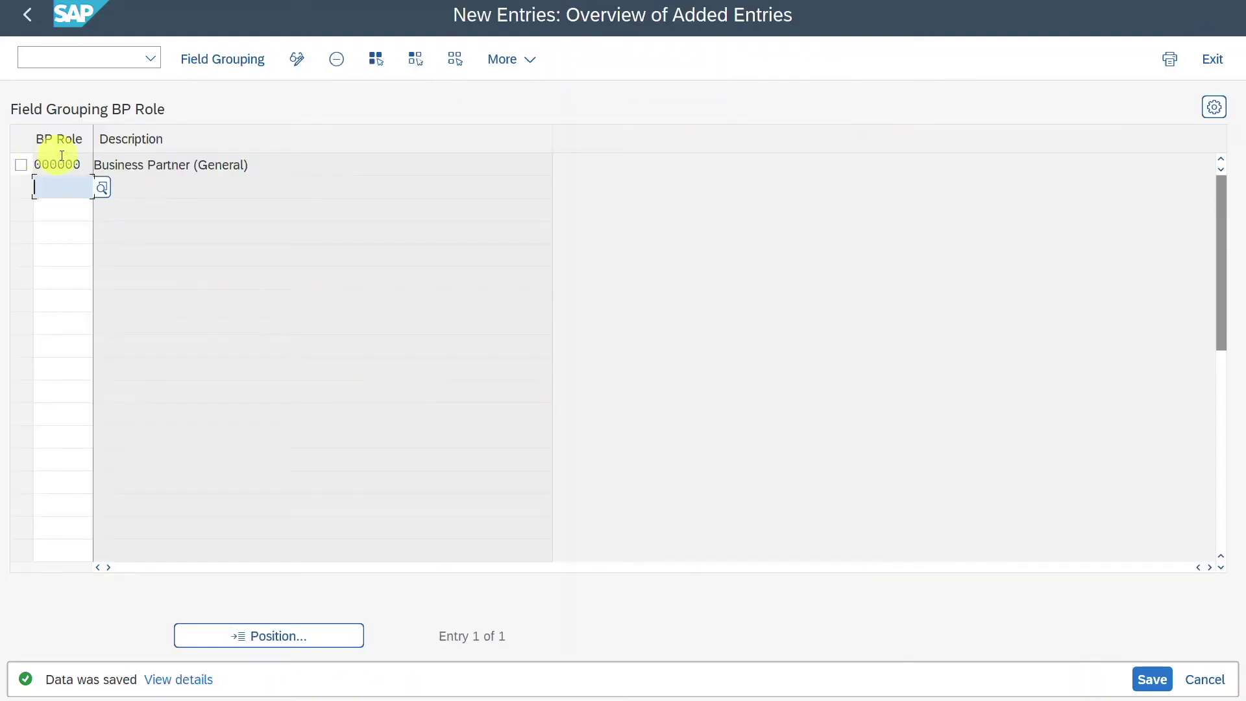
# - Switch Search Term 1 to Hide in role 000000's Central Data field groups and save
pyautogui.doubleClick(62, 163)
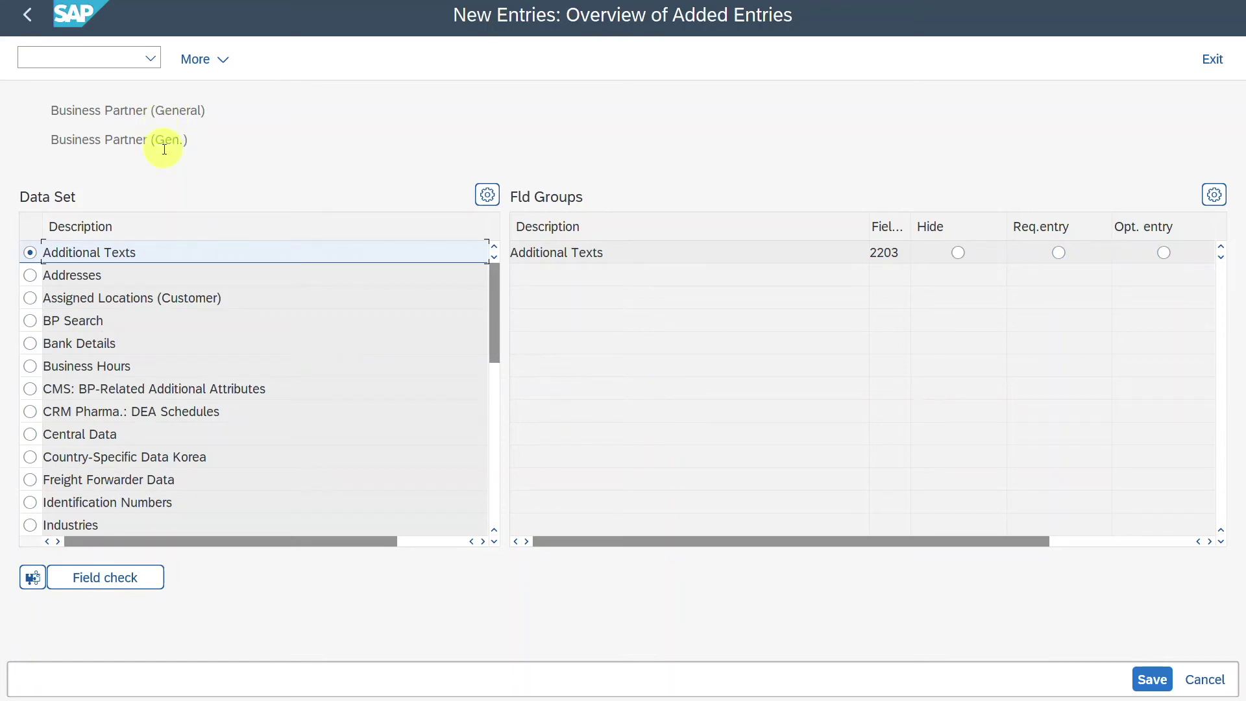
pyautogui.click(130, 440)
pyautogui.scroll(-11, 925, 455)
pyautogui.scroll(-1, 901, 480)
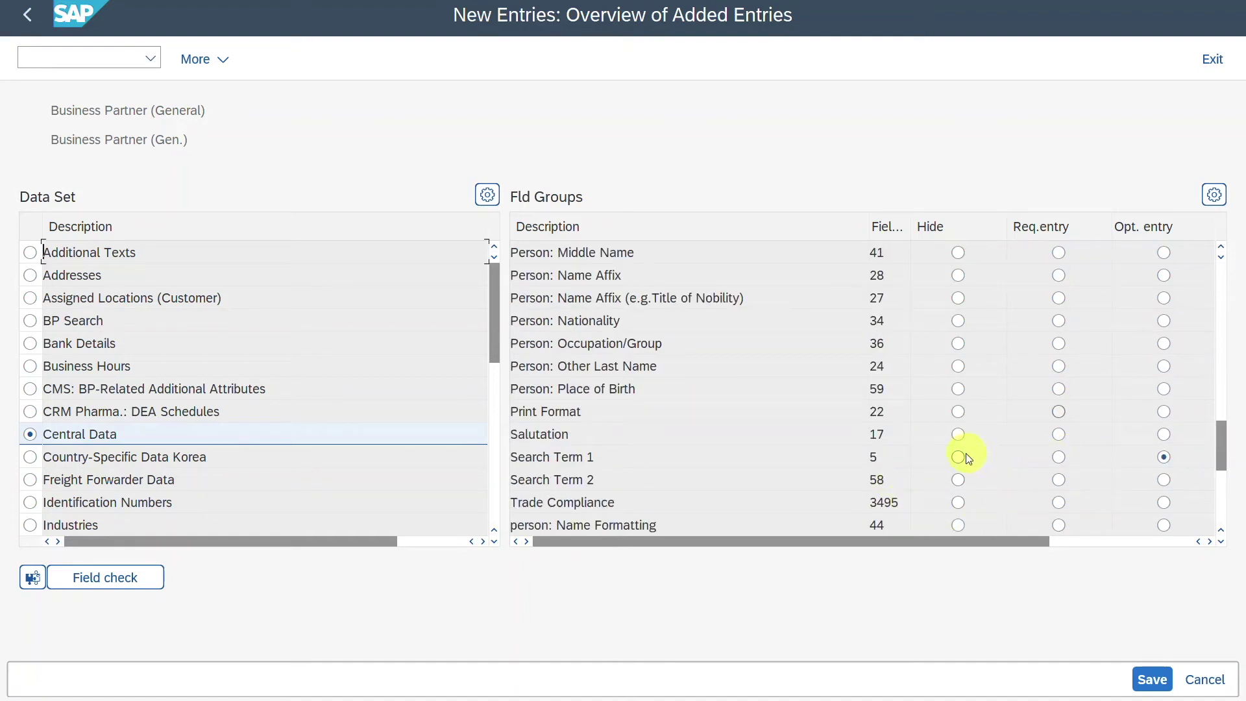
pyautogui.click(1144, 678)
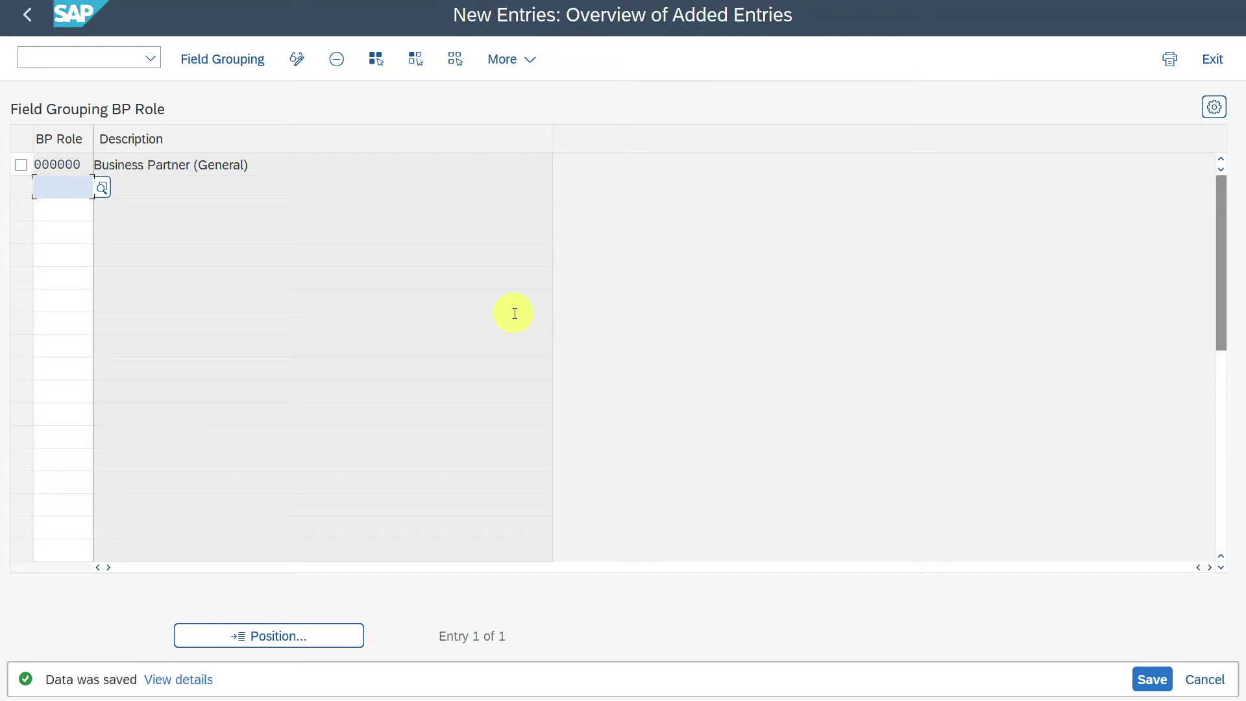
# - Run /obp and start creating a new organization
pyautogui.click(93, 57)
pyautogui.write('/obp')
pyautogui.press('Return')
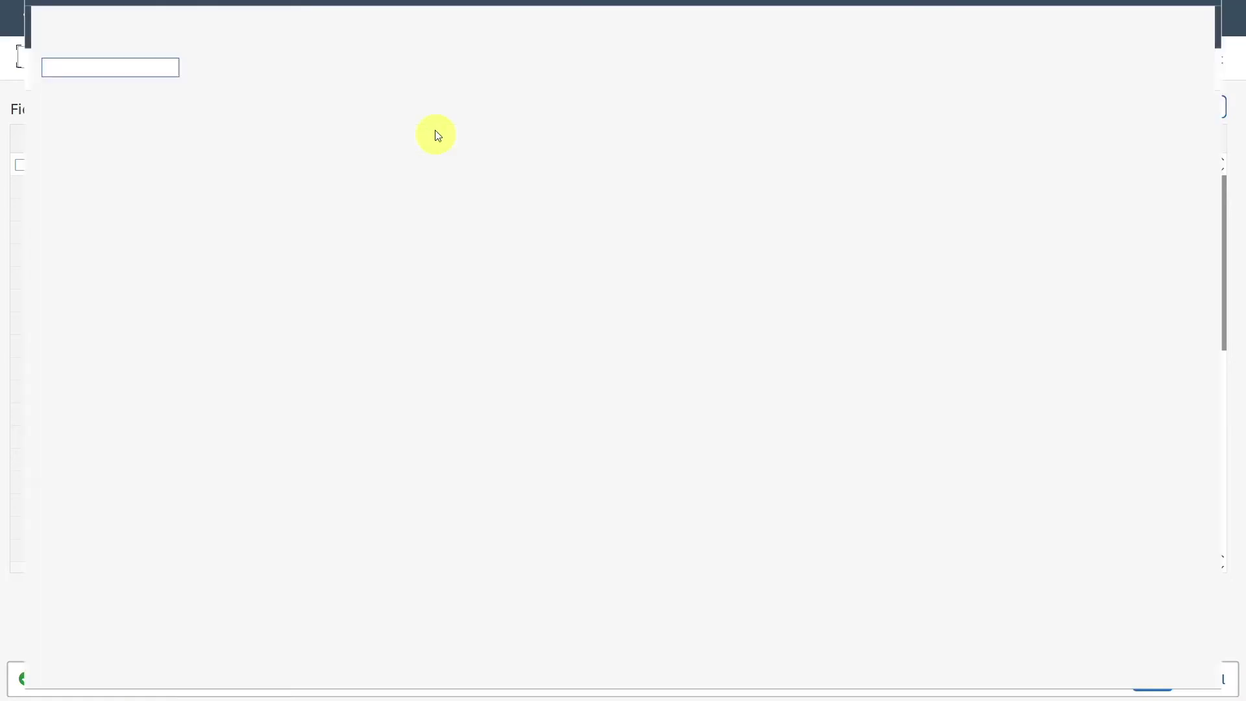
pyautogui.click(375, 59)
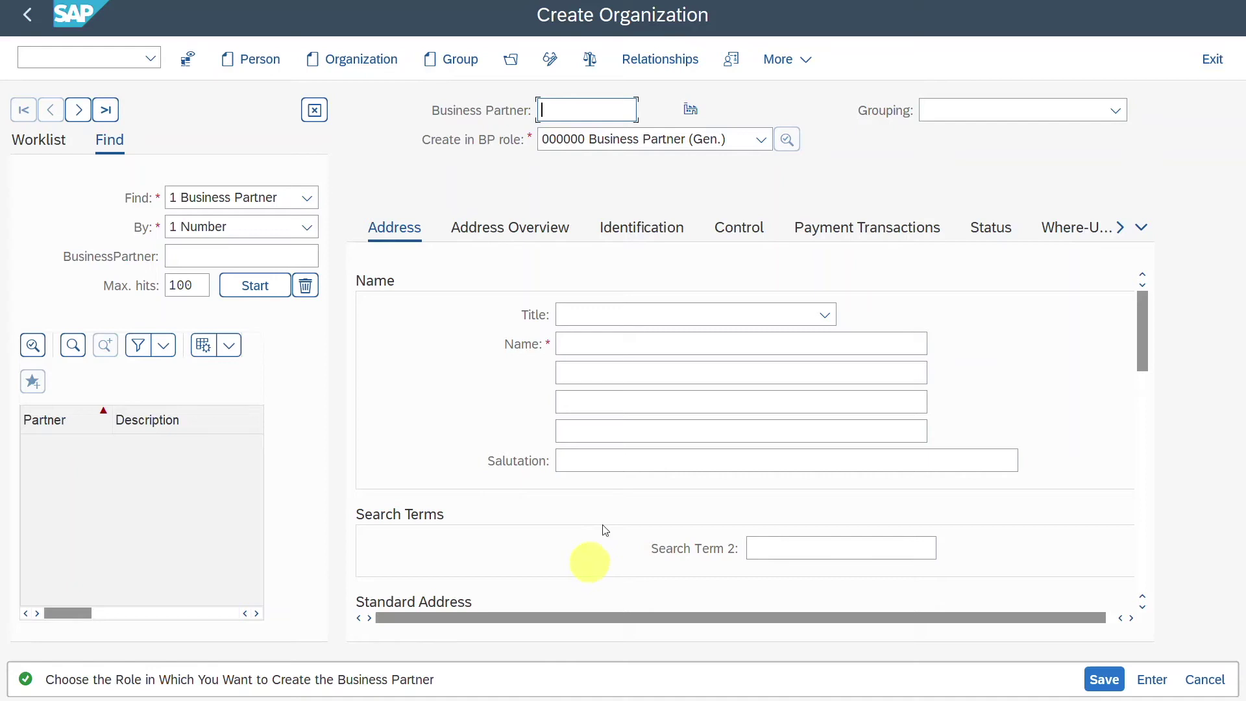
# - Enter name Tesla, street Test, house number 12, and save the organization
pyautogui.click(730, 345)
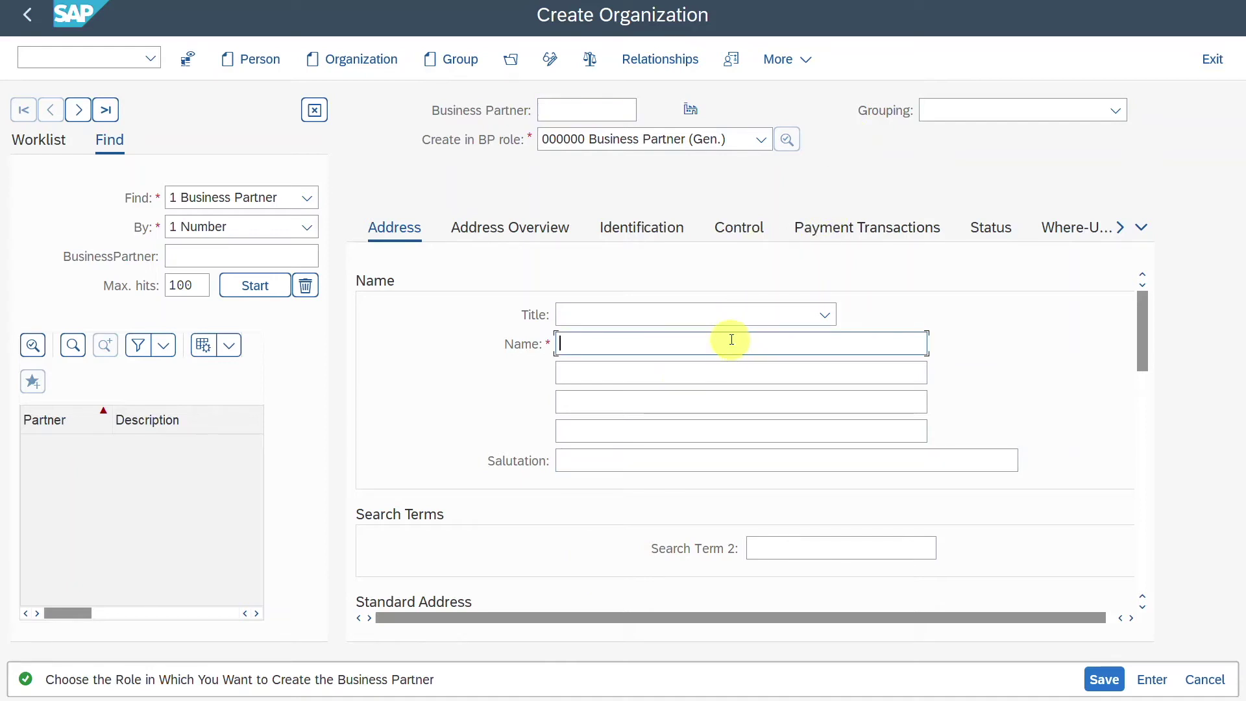
pyautogui.write('Tesla')
pyautogui.scroll(-4, 642, 402)
pyautogui.click(645, 422)
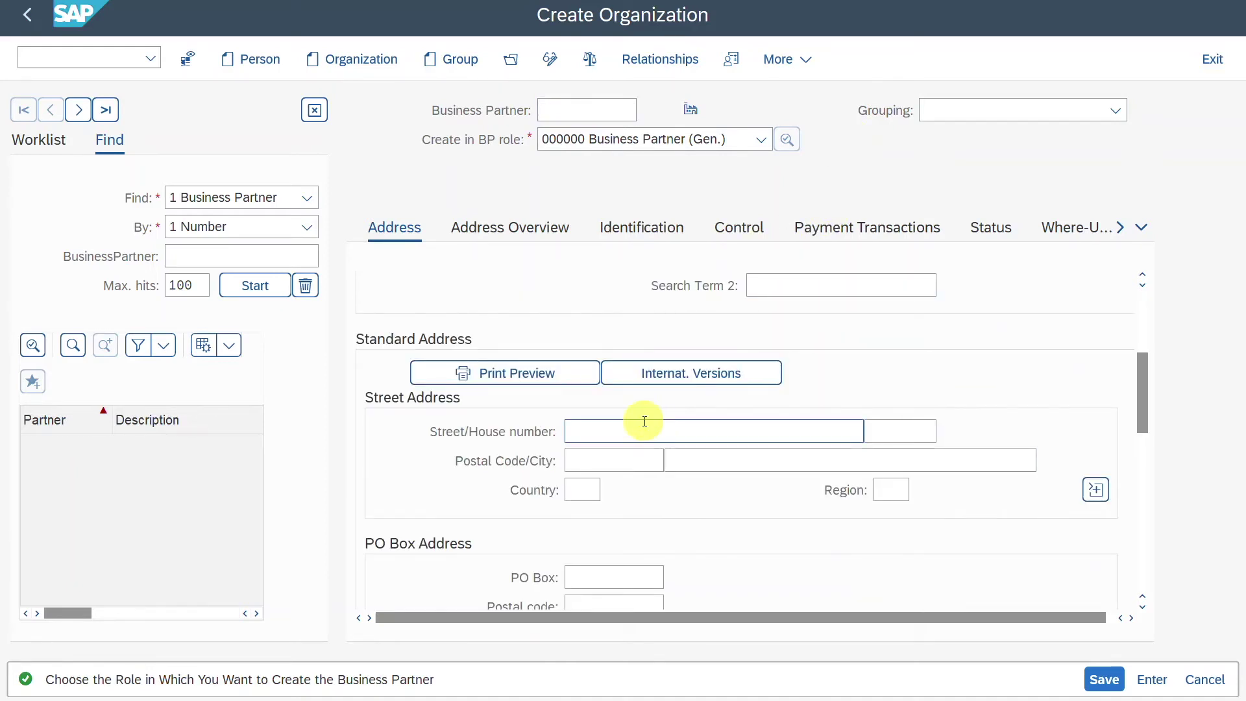
pyautogui.write('Test')
pyautogui.click(900, 429)
pyautogui.write('12')
pyautogui.click(581, 459)
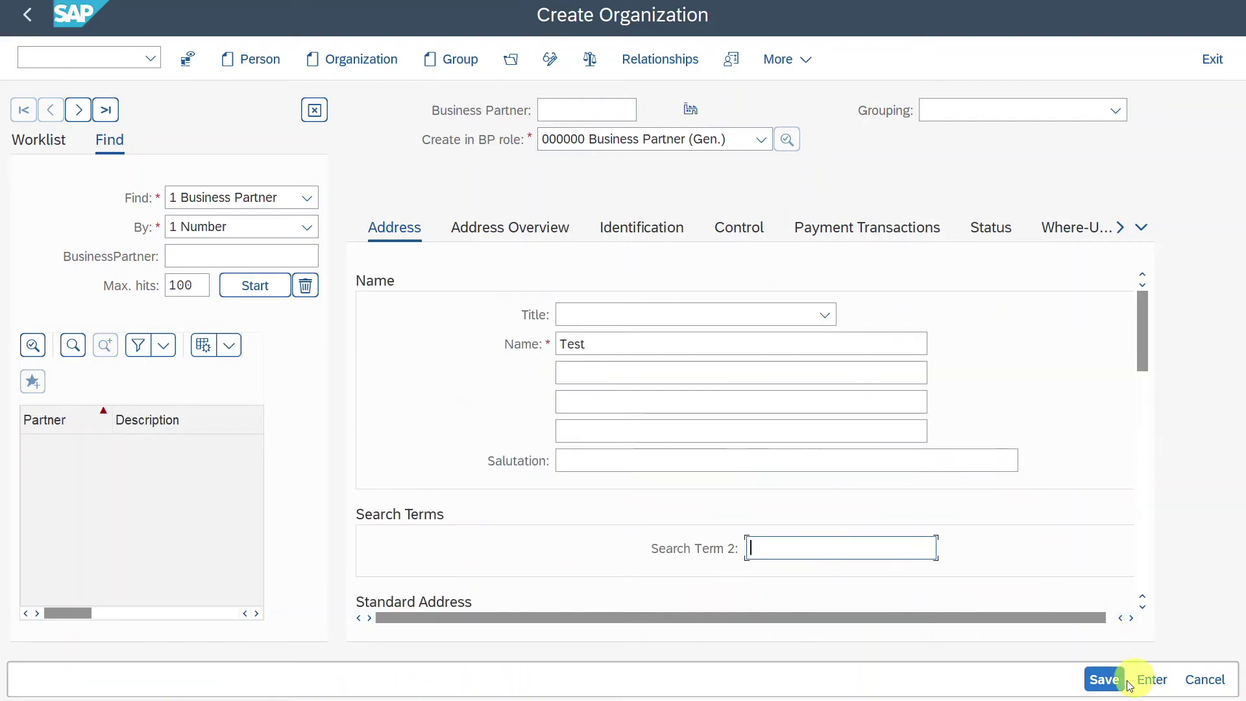
pyautogui.click(1104, 679)
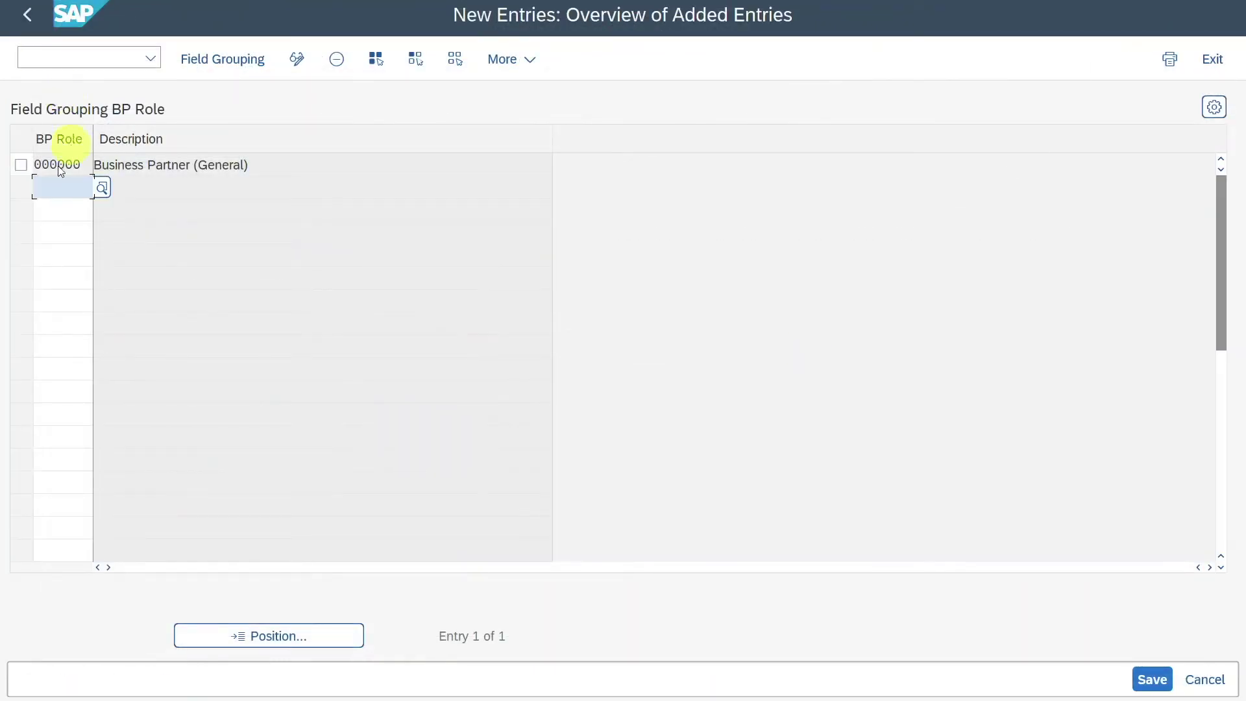
# - Reopen the Central Data field groups for BP role 000000
pyautogui.doubleClick(64, 165)
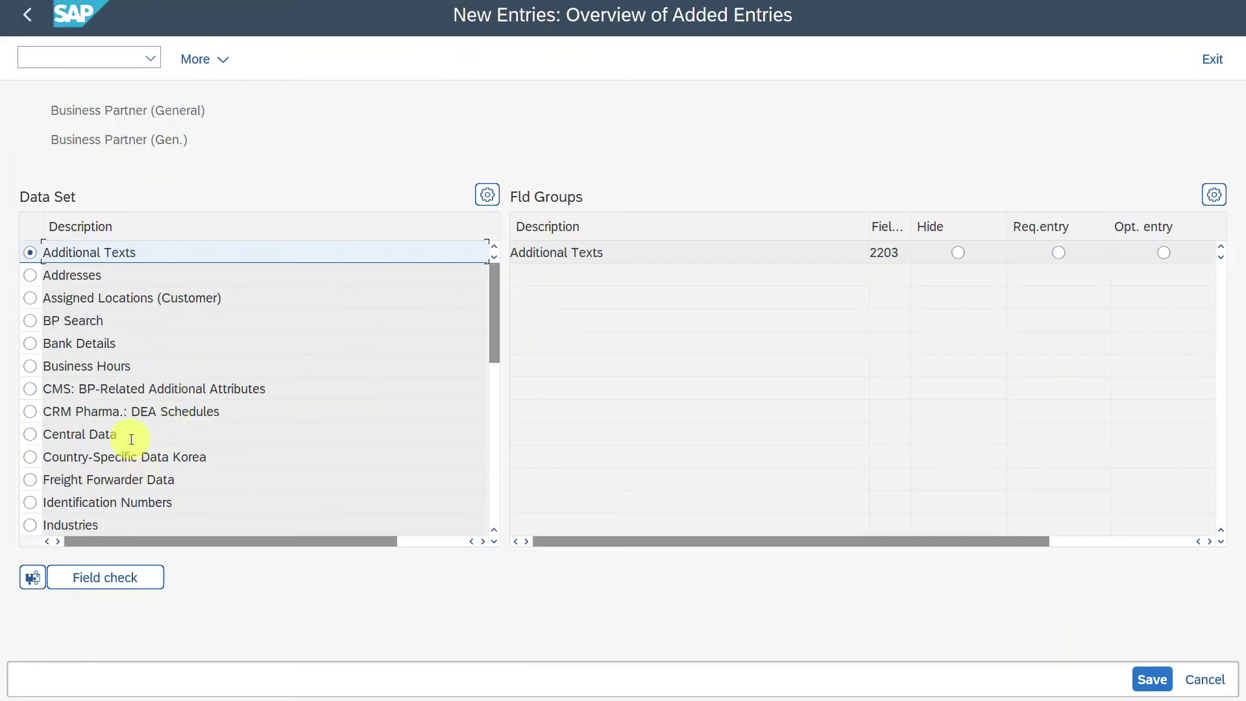
pyautogui.click(131, 439)
pyautogui.scroll(-10, 959, 381)
pyautogui.moveTo(999, 541); pyautogui.dragTo(1067, 539)
# - Save the role 000000 field grouping and leave back to the settings tree
pyautogui.click(1152, 679)
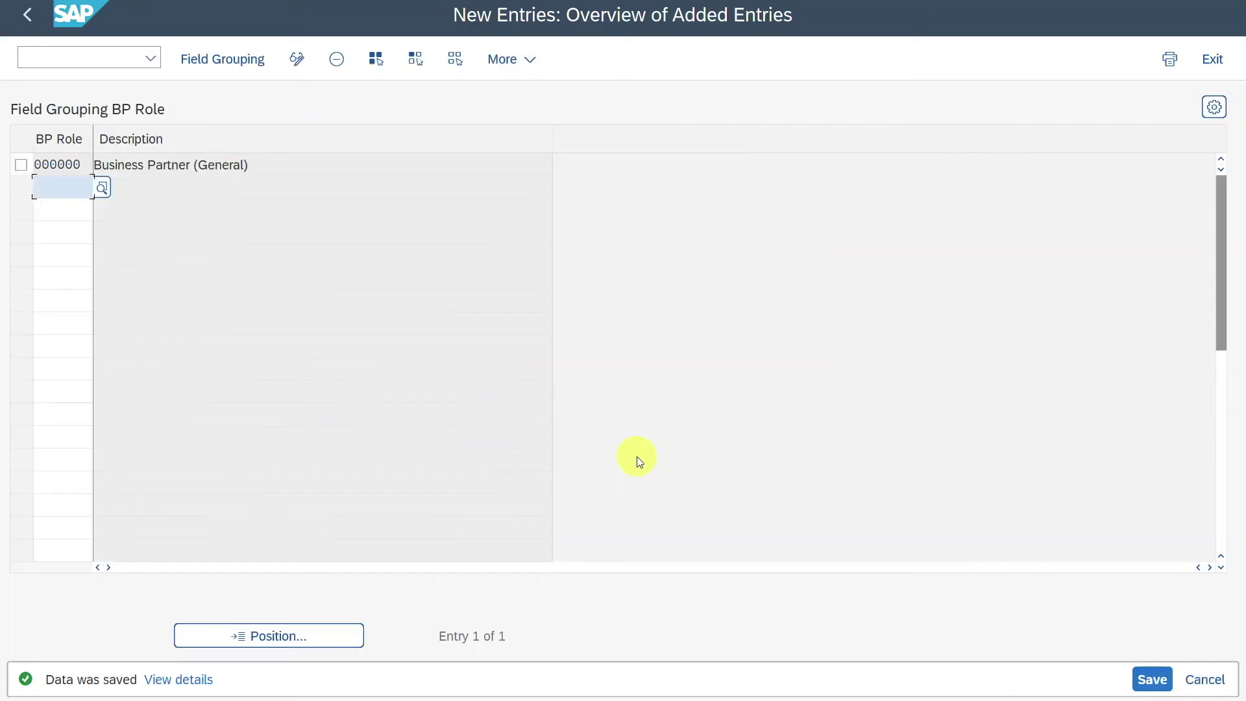
pyautogui.click(38, 20)
pyautogui.click(37, 17)
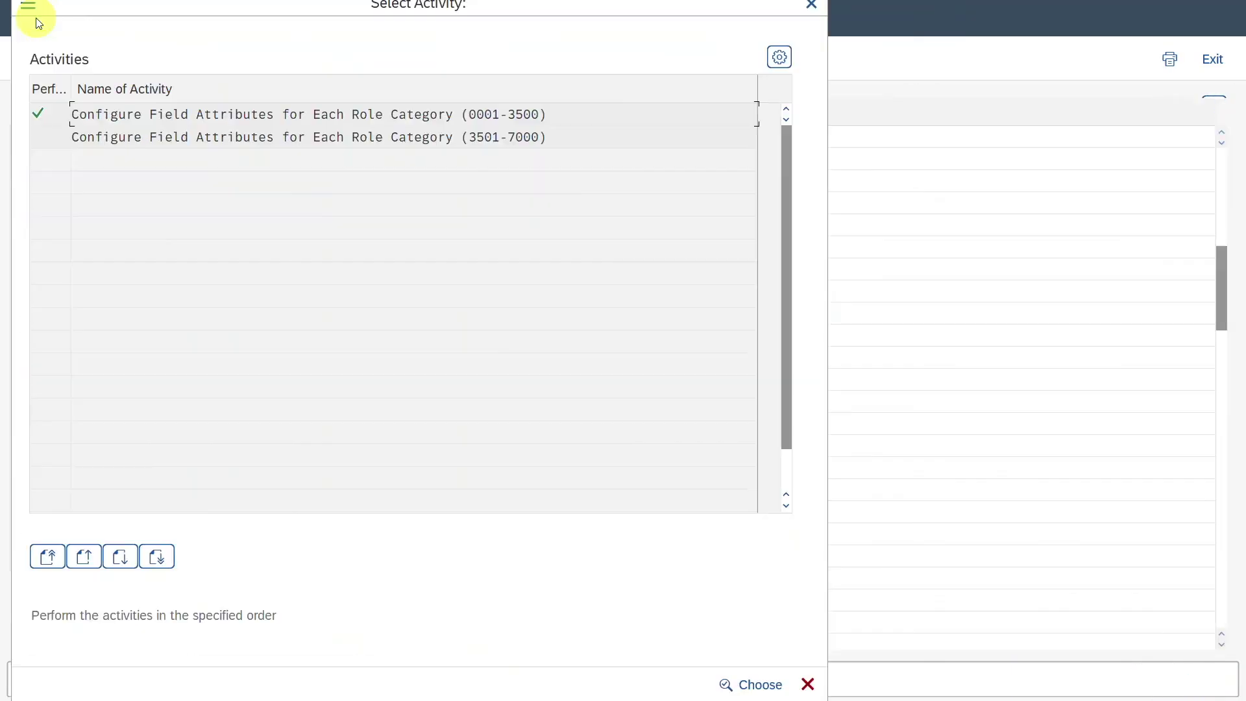
pyautogui.click(811, 5)
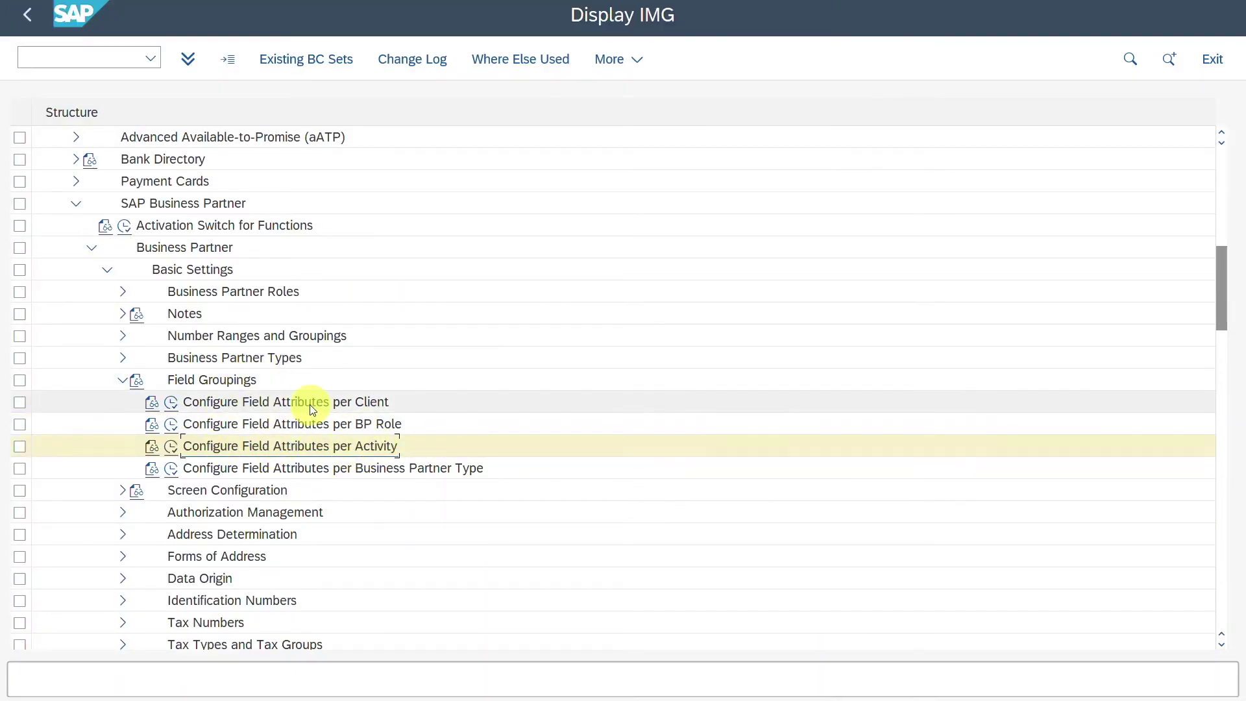
# - Resave BUPA's client-wide Central Data field groups for range 0001-3500 with Search Term 1 required
pyautogui.click(172, 404)
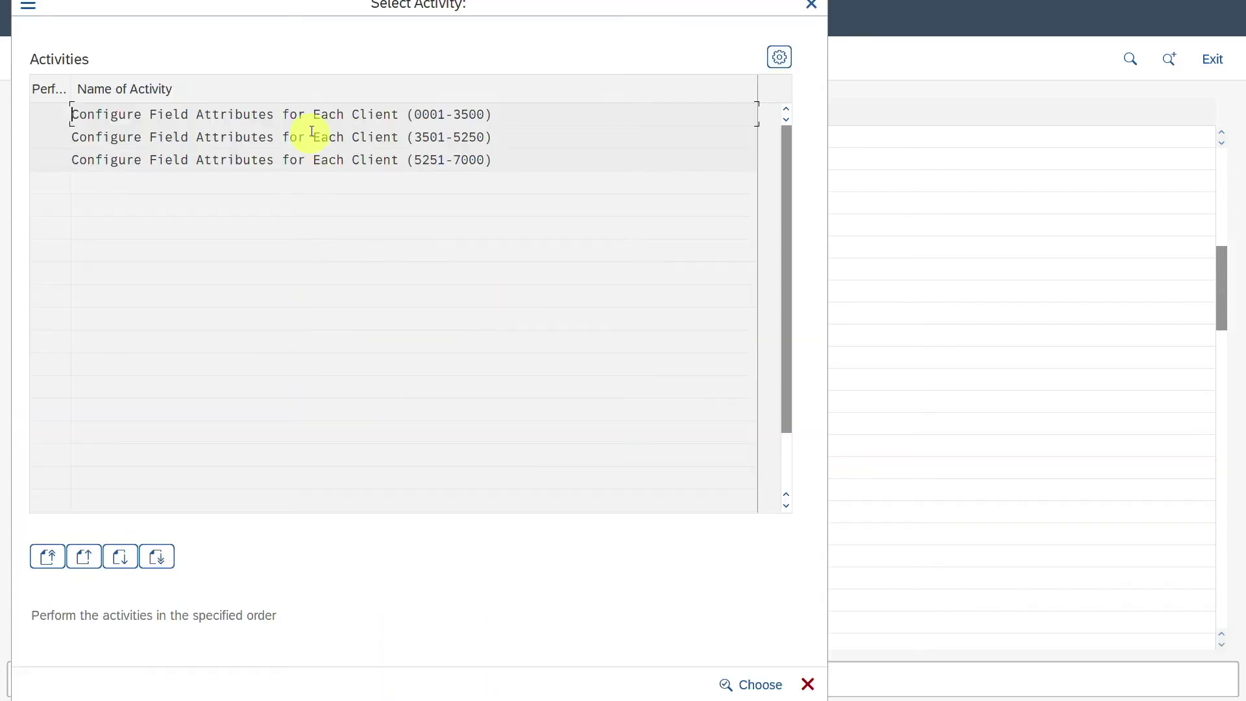
pyautogui.doubleClick(329, 111)
pyautogui.click(54, 162)
pyautogui.doubleClick(54, 162)
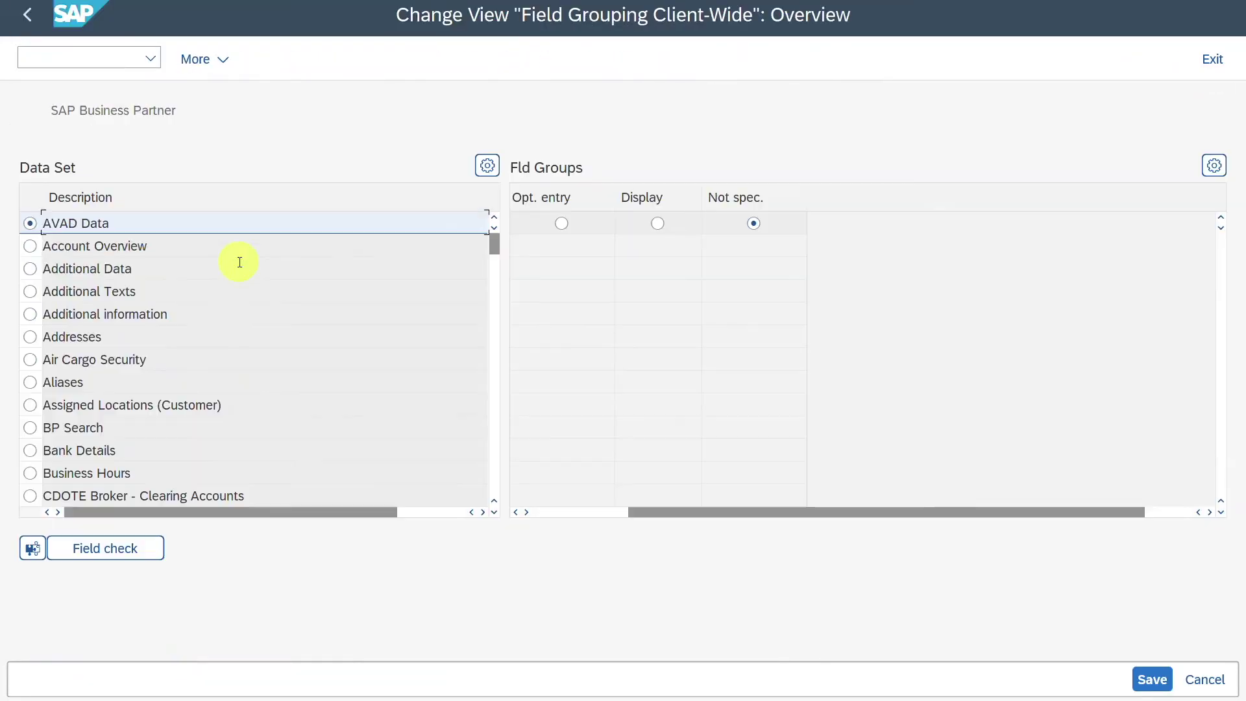
pyautogui.scroll(-5, 109, 497)
pyautogui.click(109, 497)
pyautogui.scroll(-5, 788, 284)
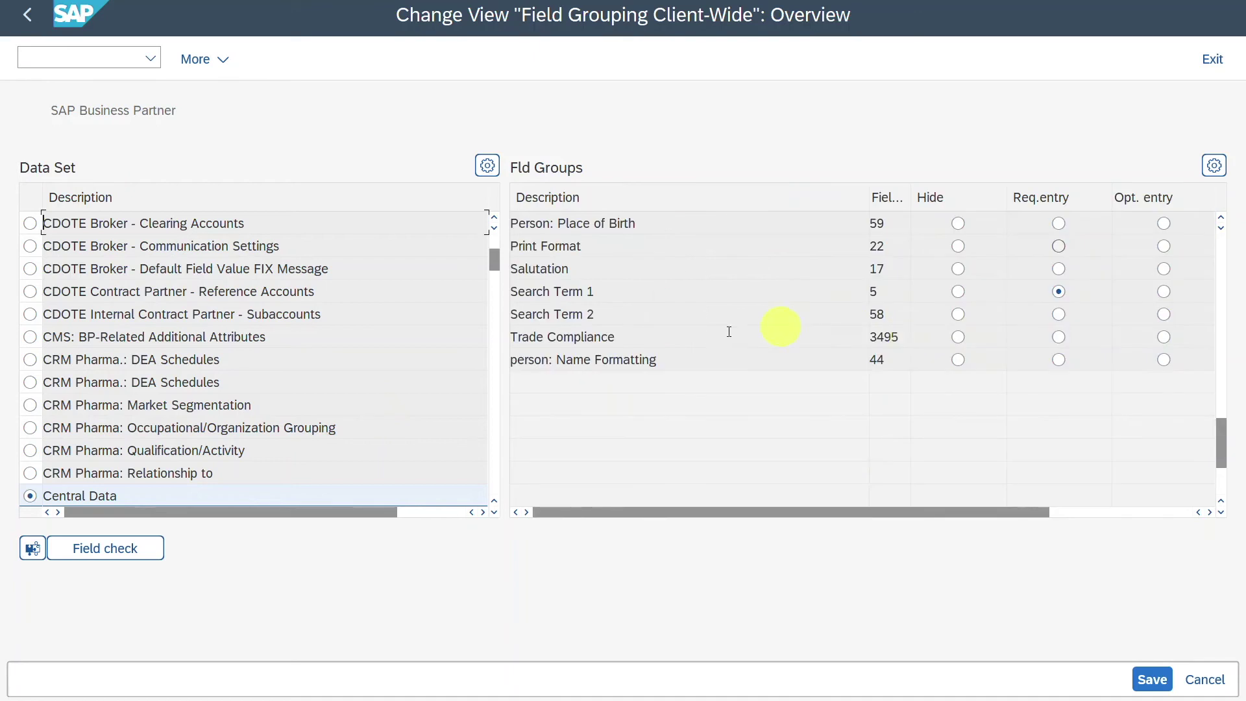
pyautogui.moveTo(973, 513); pyautogui.dragTo(1003, 514)
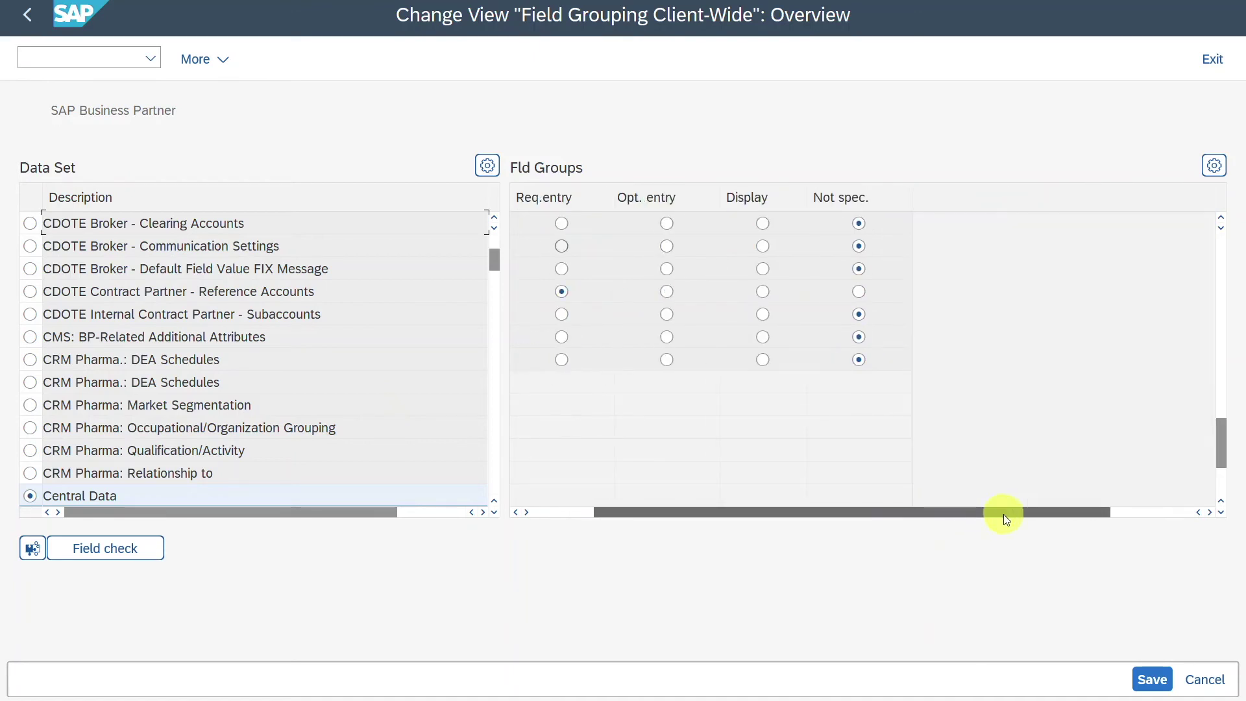
pyautogui.click(1153, 680)
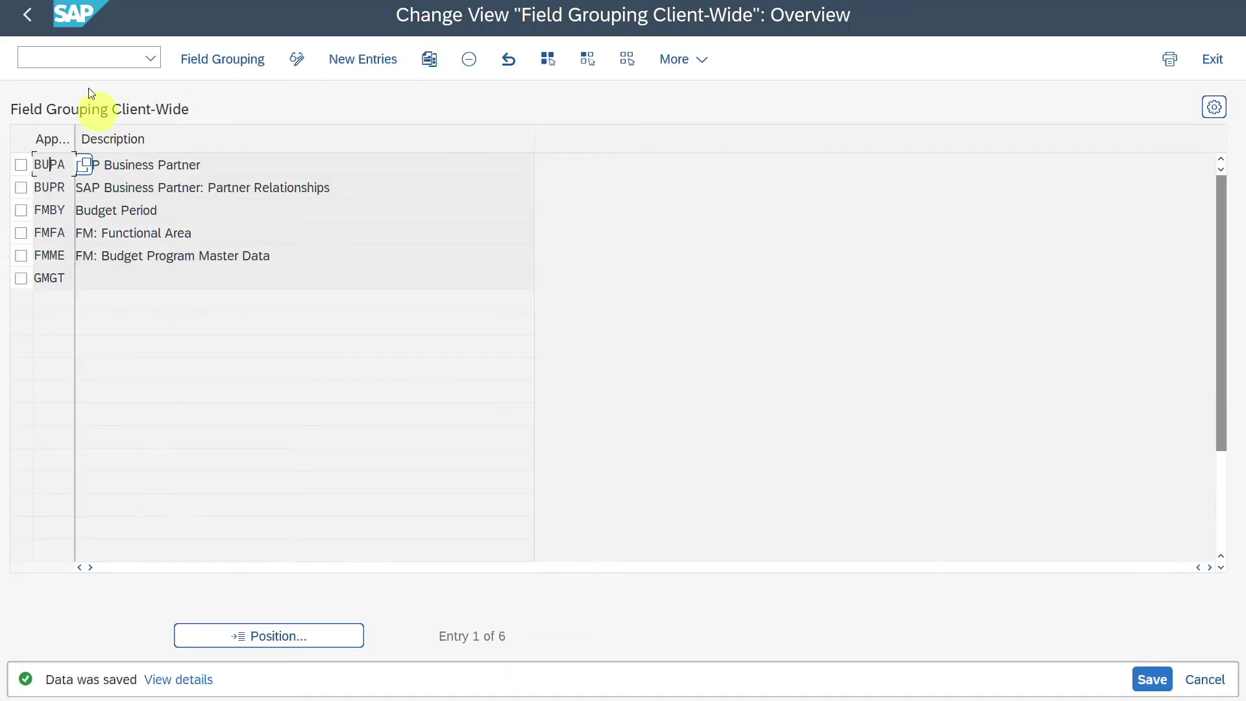
pyautogui.click(37, 17)
pyautogui.click(812, 10)
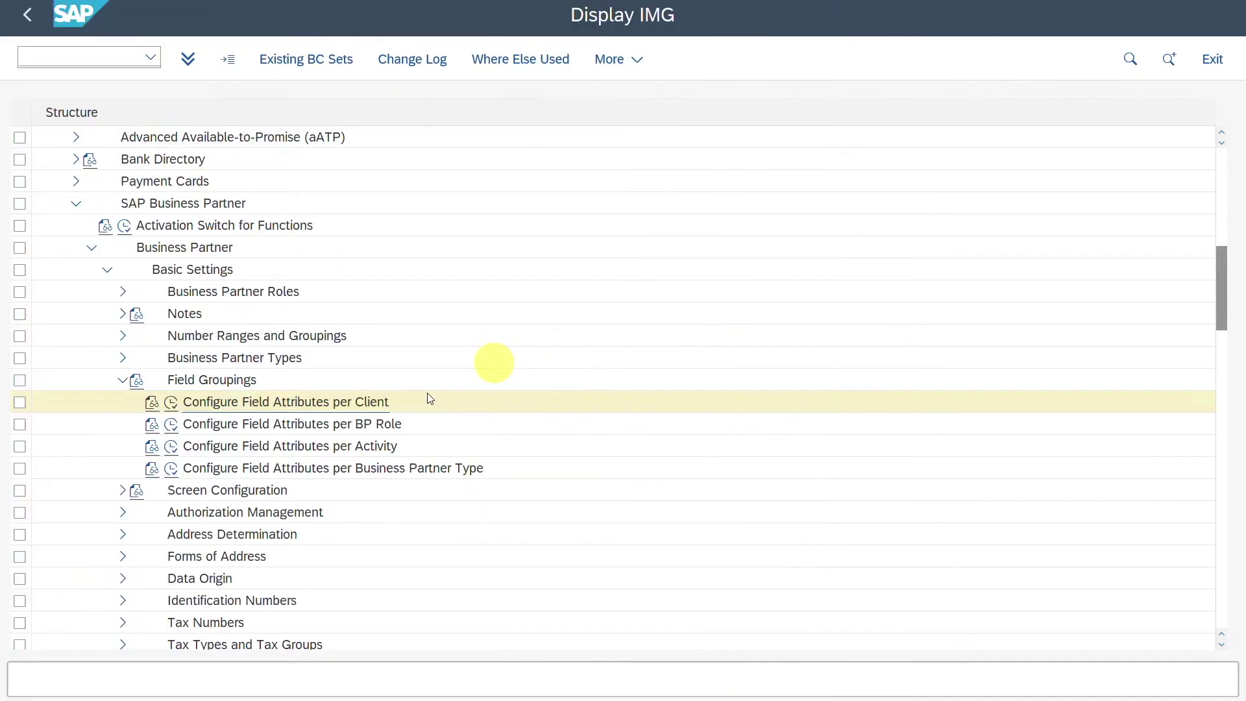
# - Run Configure Field Attributes per Activity and open field groupings for activity 01 Create
pyautogui.click(171, 446)
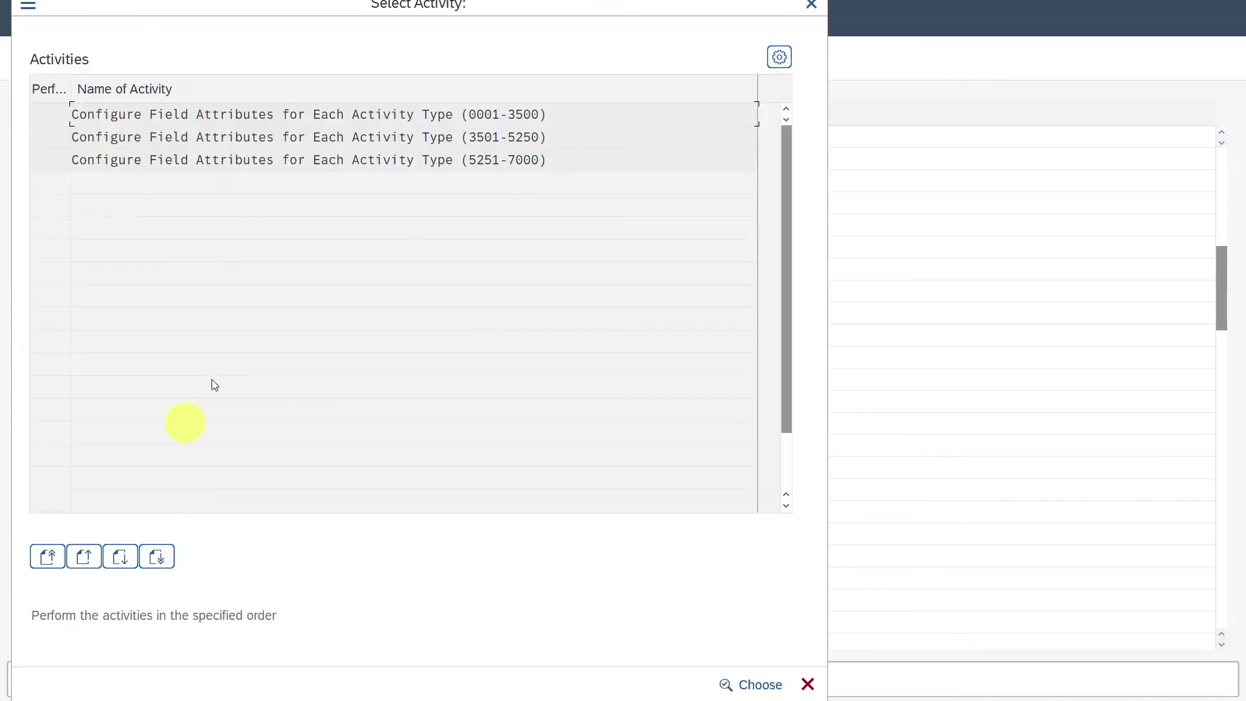
pyautogui.doubleClick(356, 119)
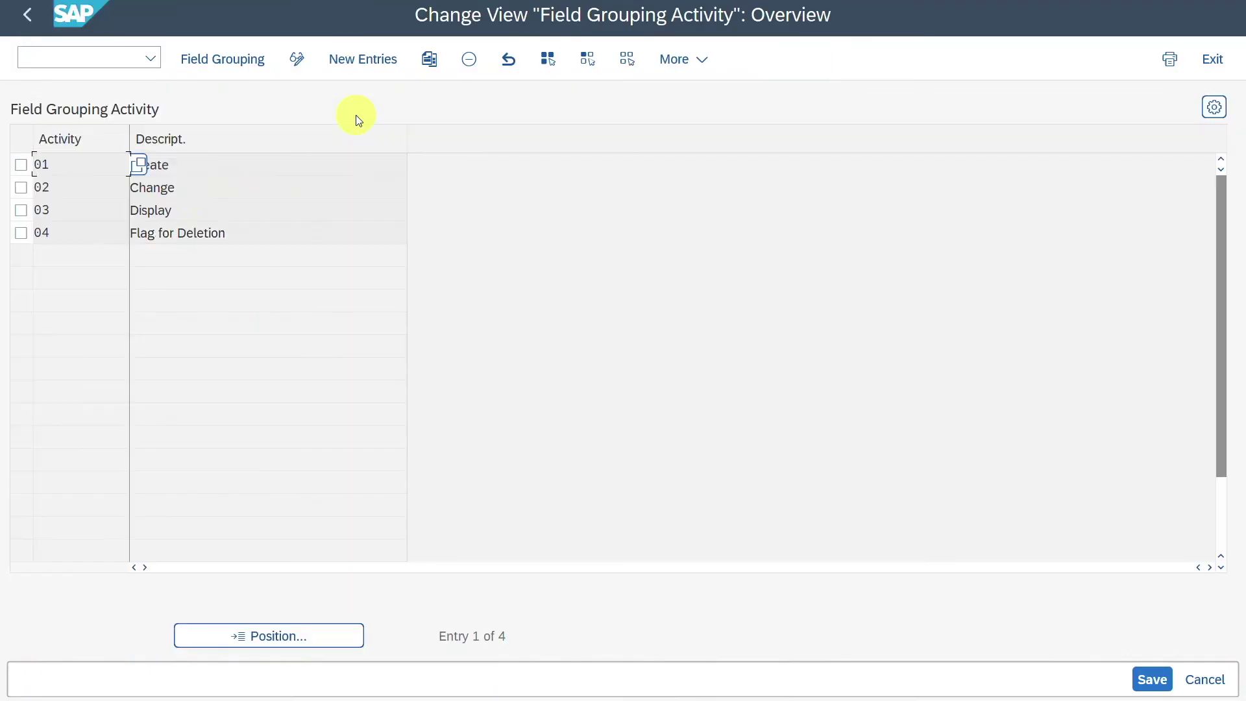
pyautogui.click(195, 170)
pyautogui.click(80, 161)
pyautogui.click(83, 189)
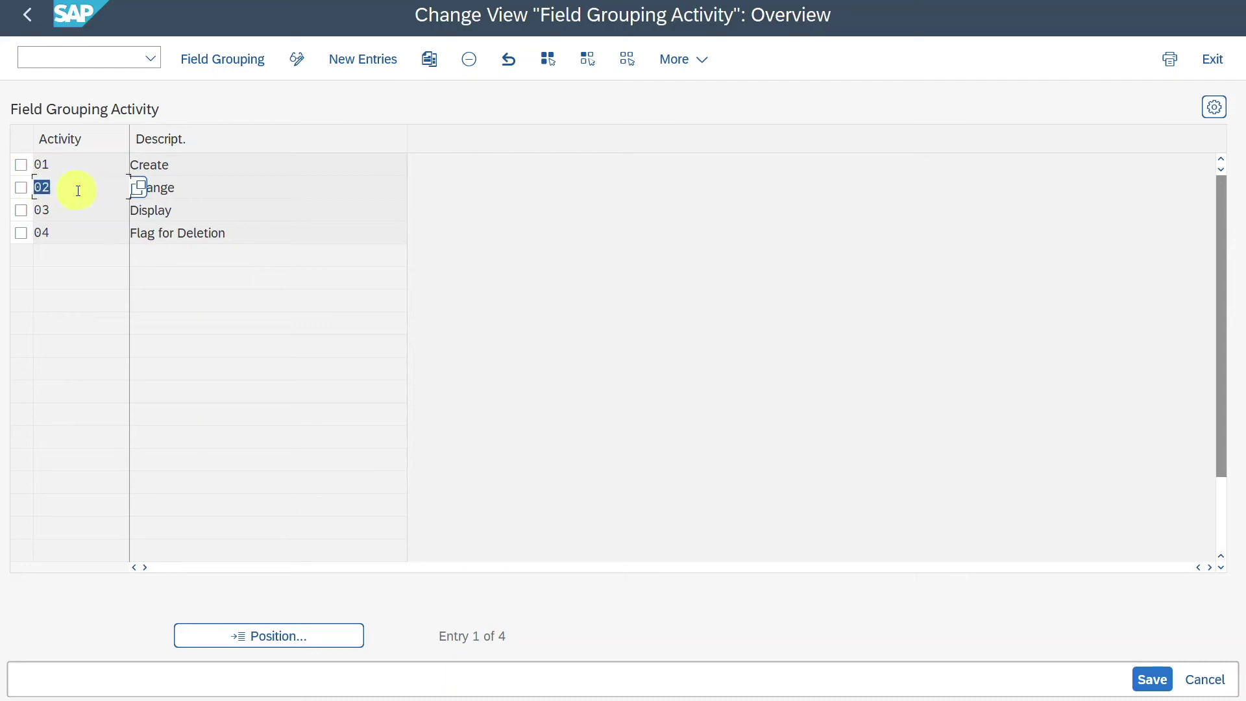
pyautogui.click(80, 162)
pyautogui.doubleClick(80, 165)
# - Save the Create activity's Central Data field groups with Search Term 1 required
pyautogui.scroll(-5, 279, 259)
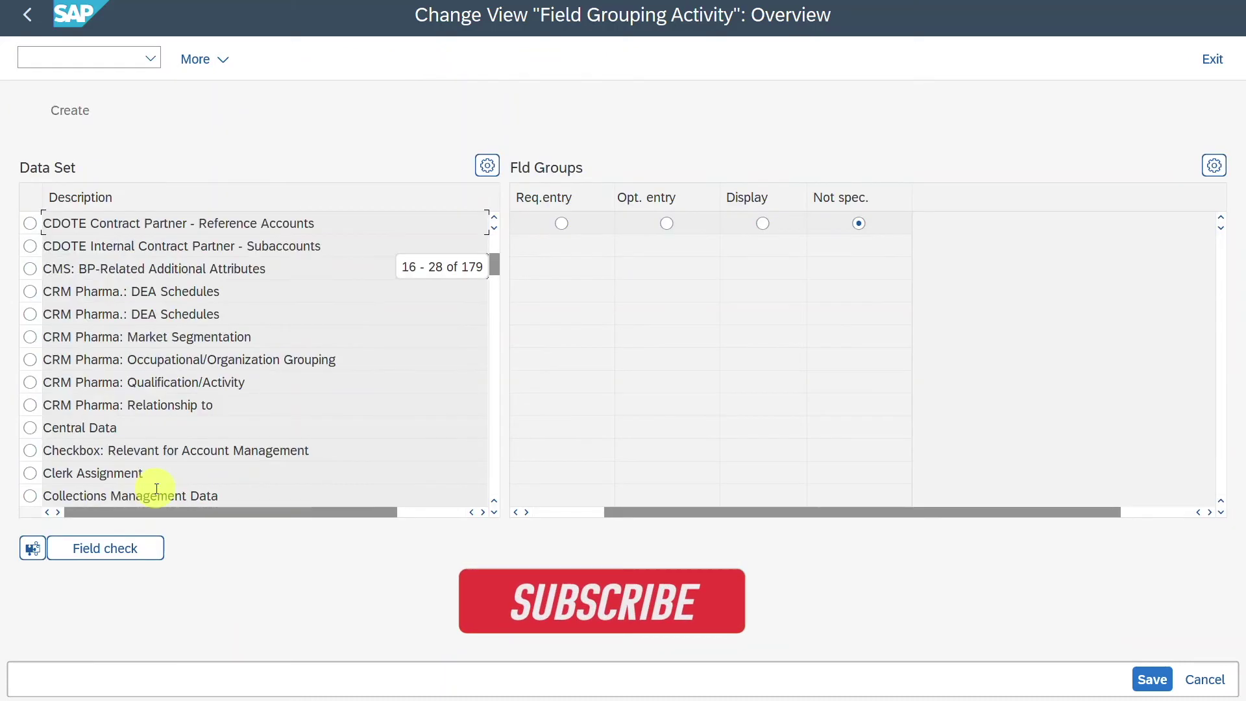
pyautogui.click(130, 429)
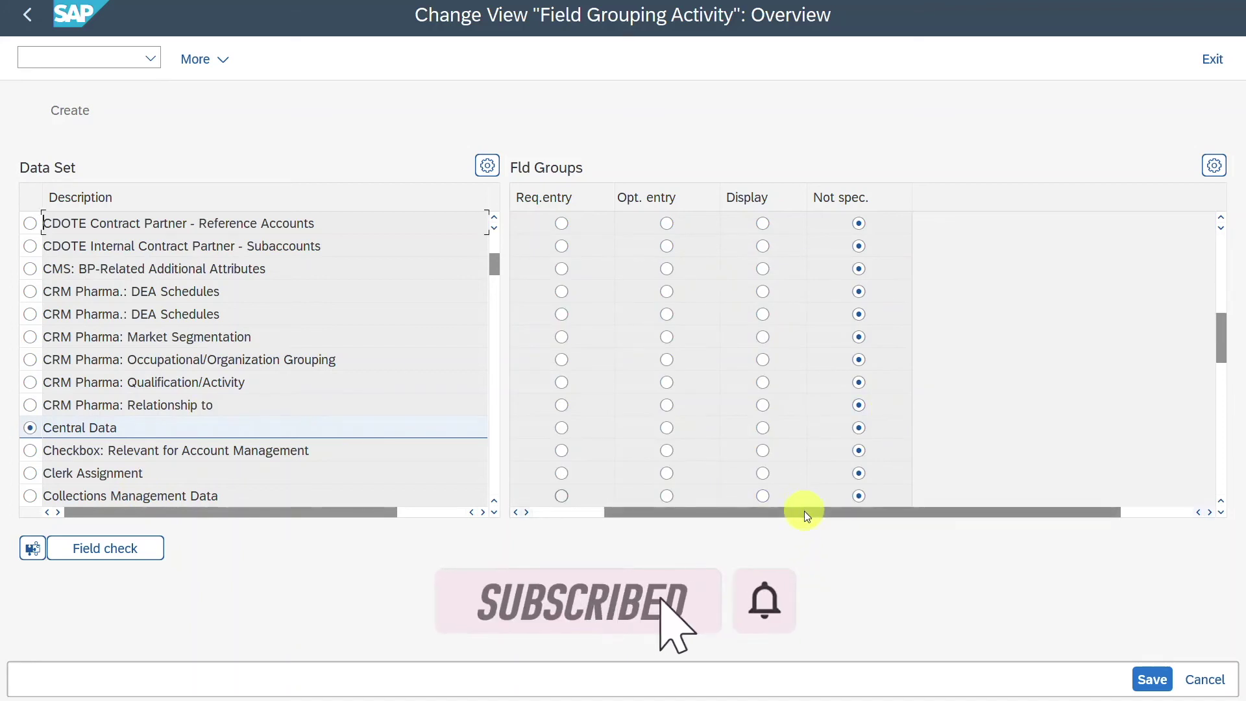
pyautogui.moveTo(805, 512); pyautogui.dragTo(733, 512)
pyautogui.scroll(-5, 718, 426)
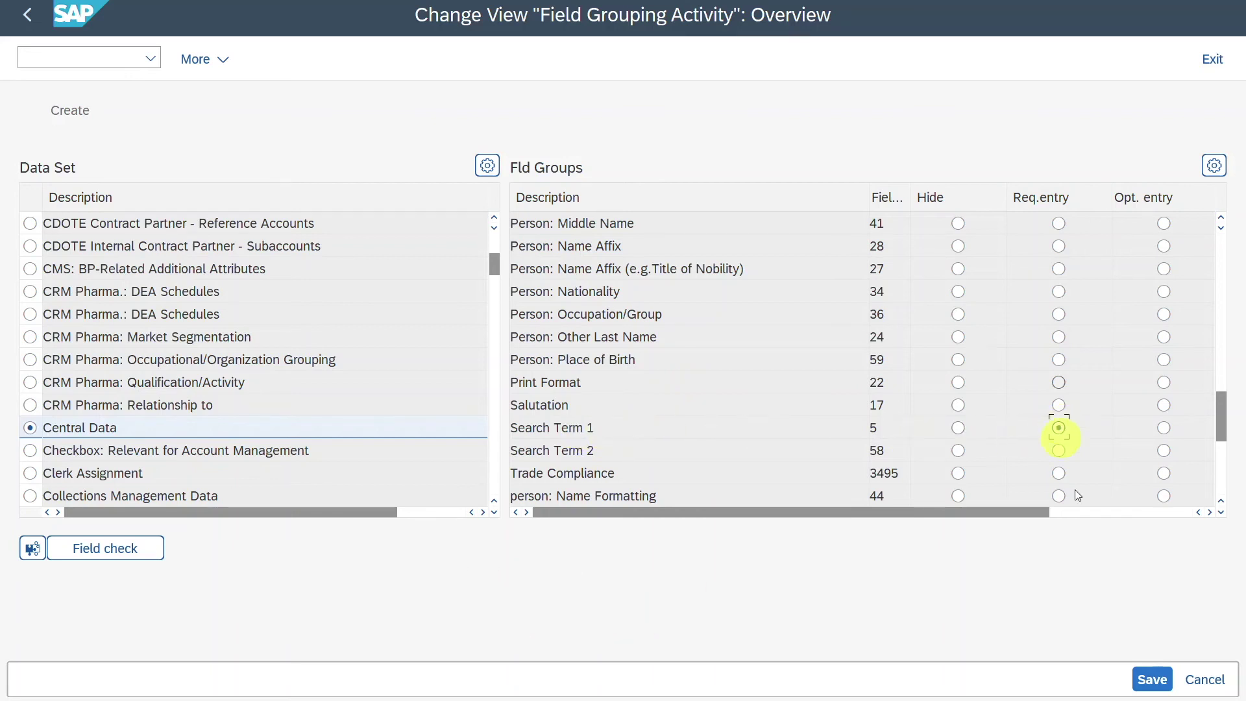
pyautogui.hotkey('ctrl', 's')
# - Make Search Term 1 an optional entry in Central Data for the Change activity and save
pyautogui.doubleClick(259, 192)
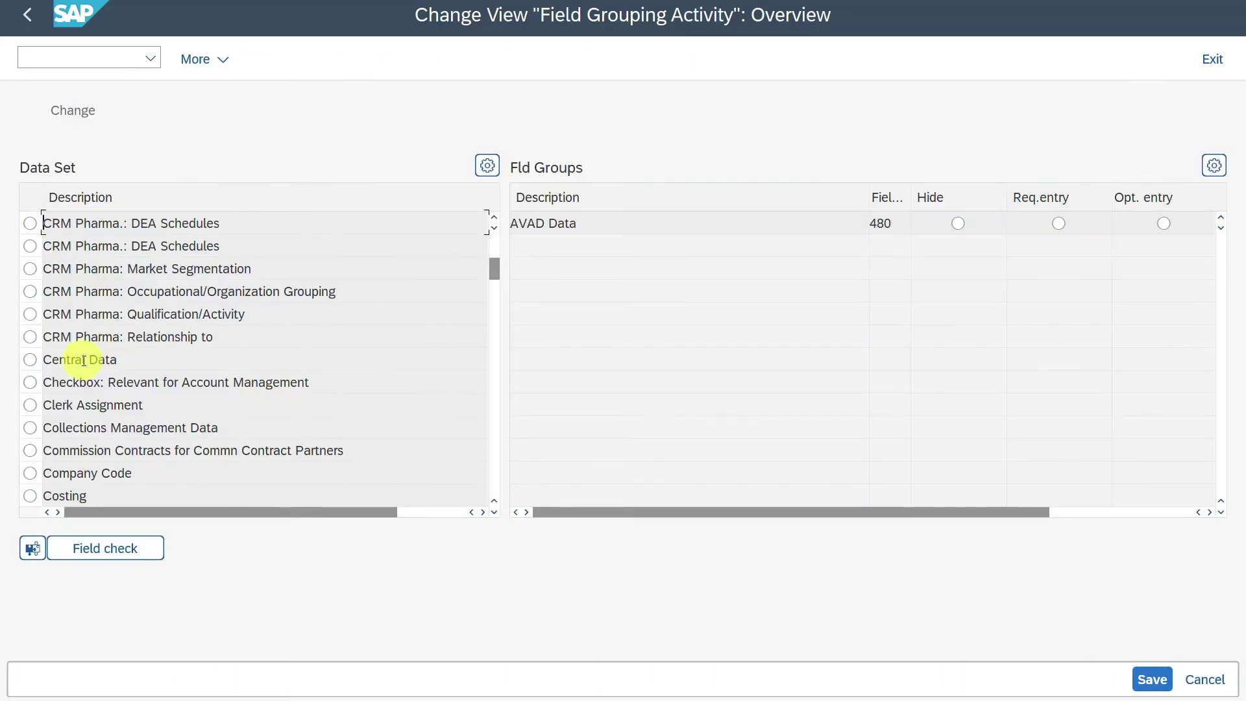
pyautogui.click(94, 359)
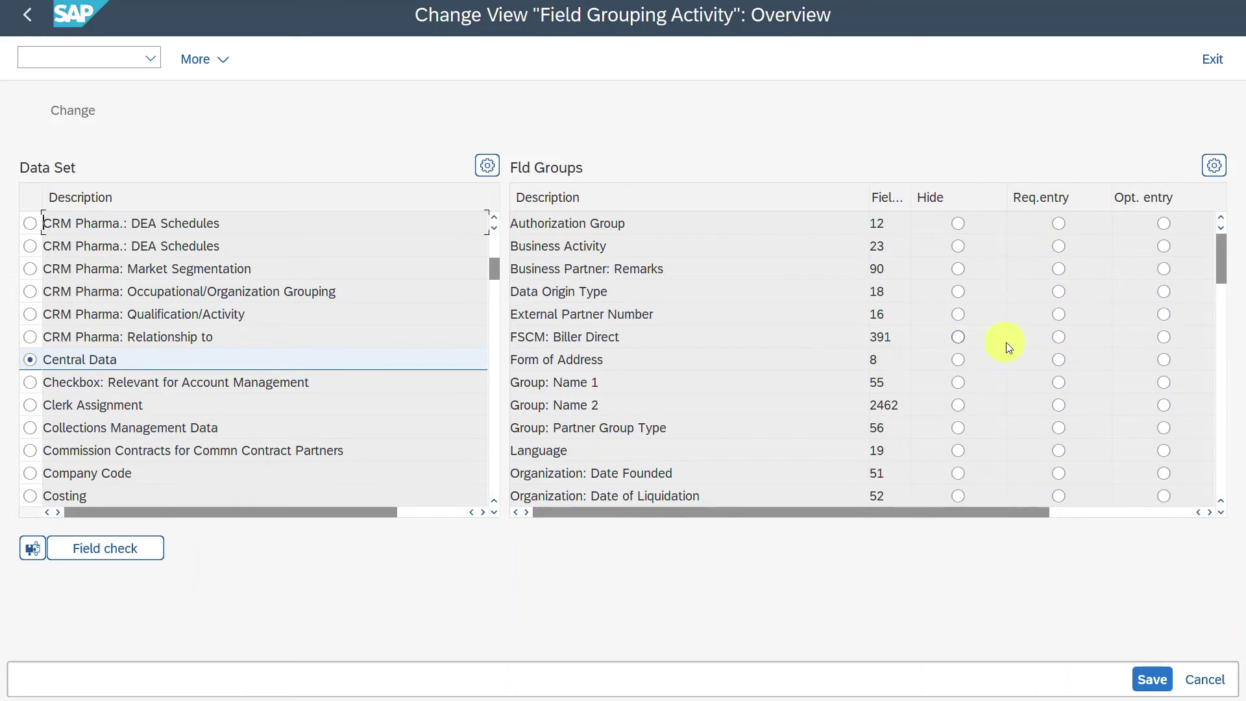
pyautogui.scroll(-15, 1006, 343)
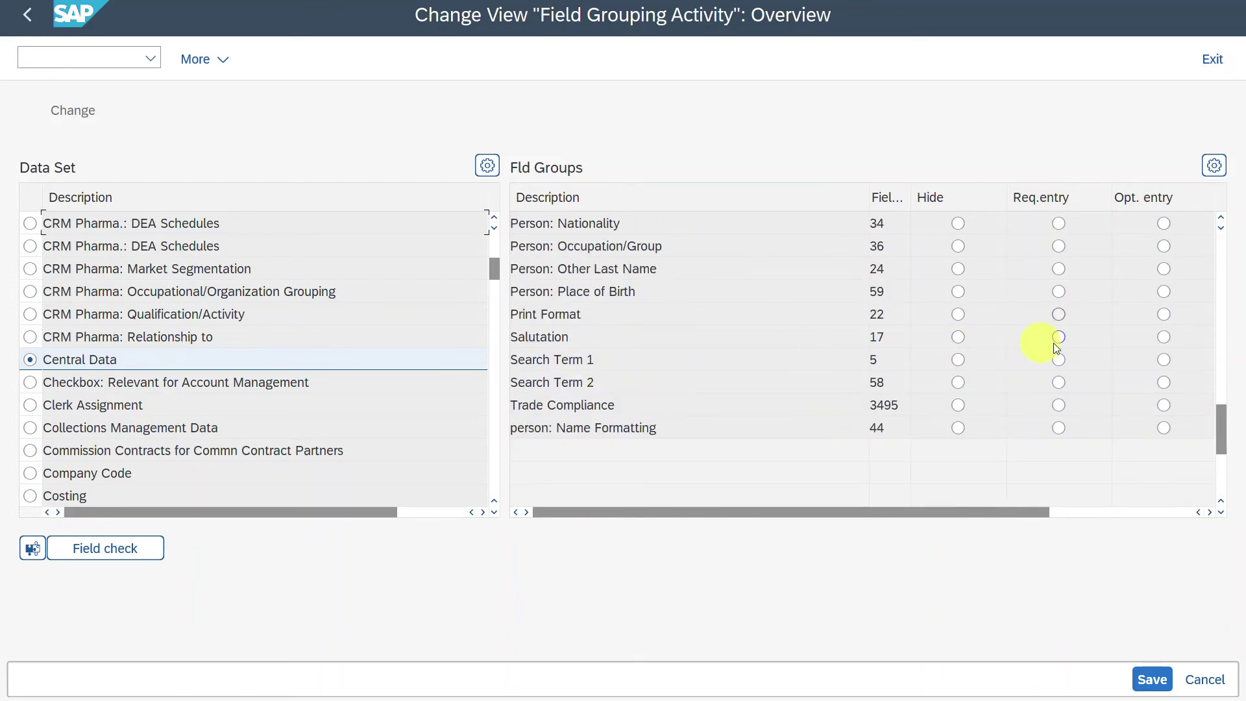
pyautogui.click(1165, 360)
pyautogui.click(1153, 679)
pyautogui.click(109, 59)
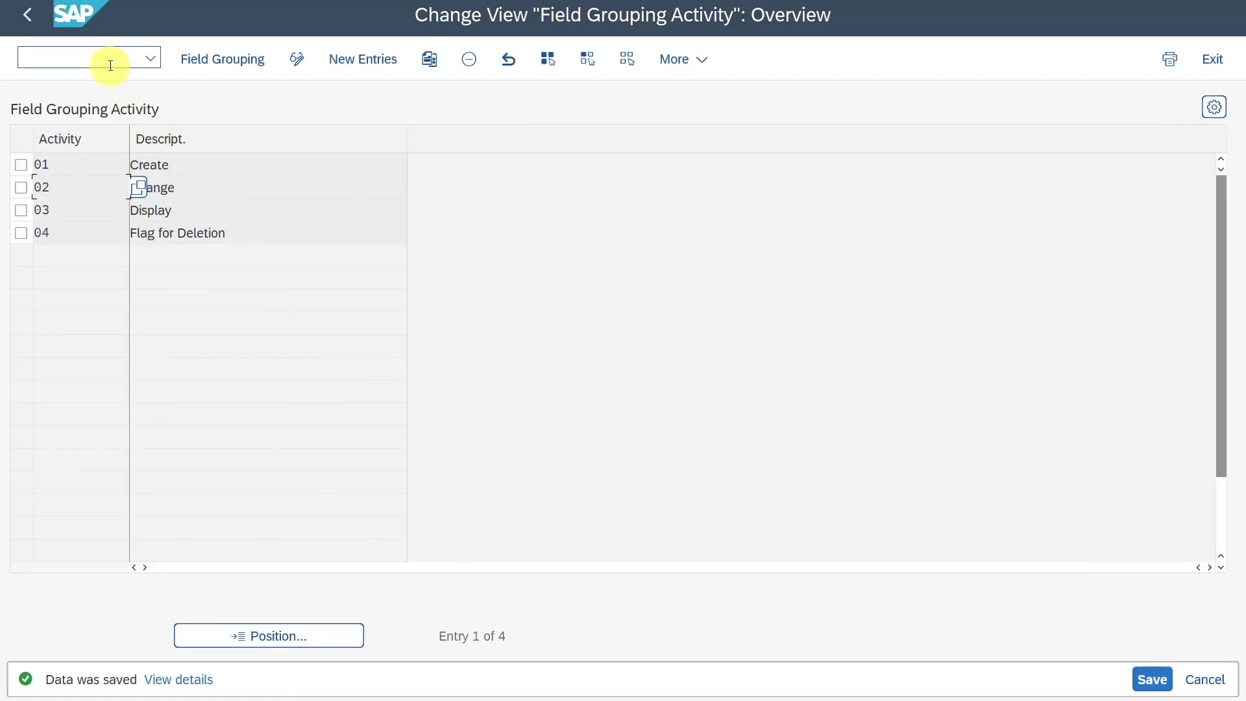
# - Start transaction BP and begin a new organization named Test
pyautogui.write('/nbp')
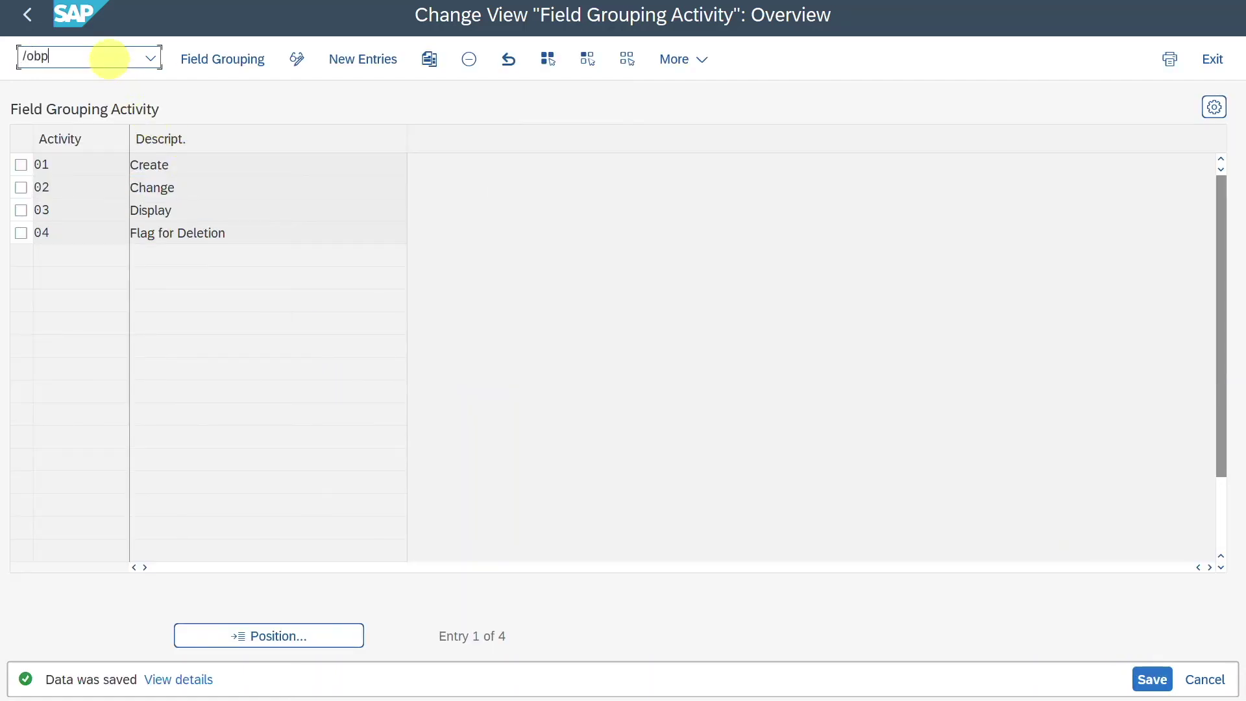
pyautogui.press('Return')
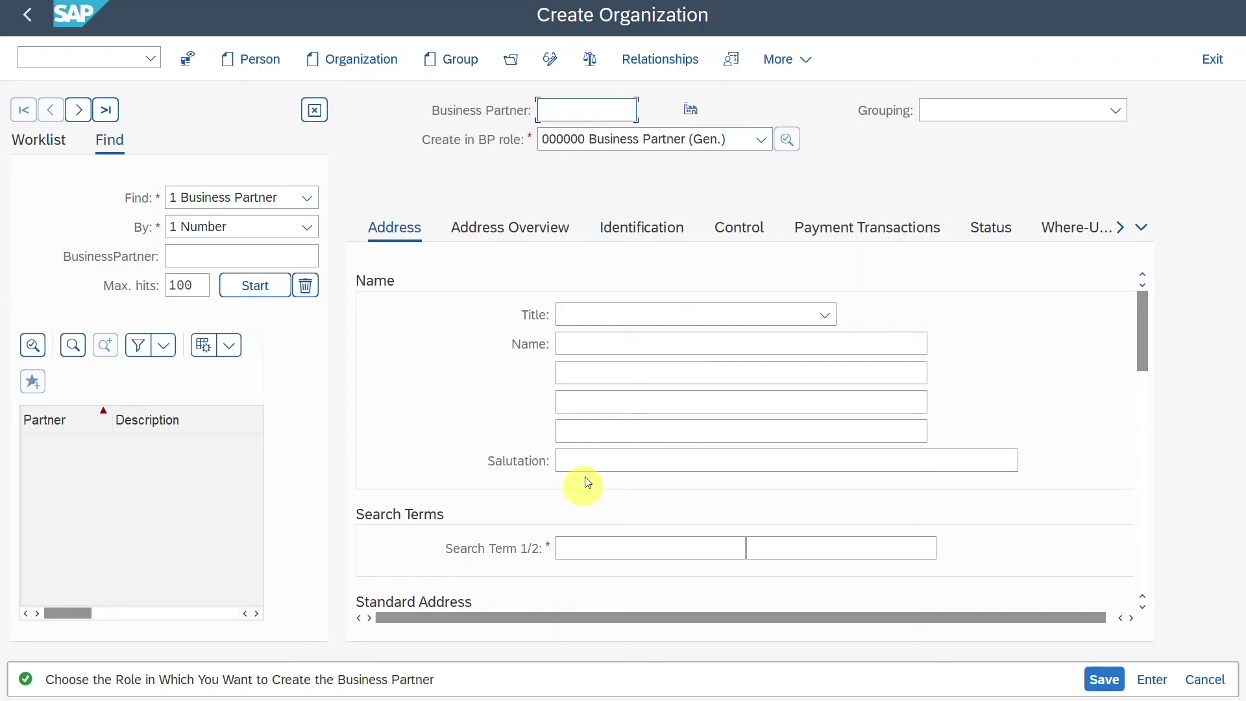
pyautogui.click(636, 350)
pyautogui.write('Tes')
pyautogui.click(633, 370)
# - Enter street Test, house number 123 and the postal code, save, then switch to change mode
pyautogui.scroll(-4, 682, 403)
pyautogui.click(766, 430)
pyautogui.write('Test')
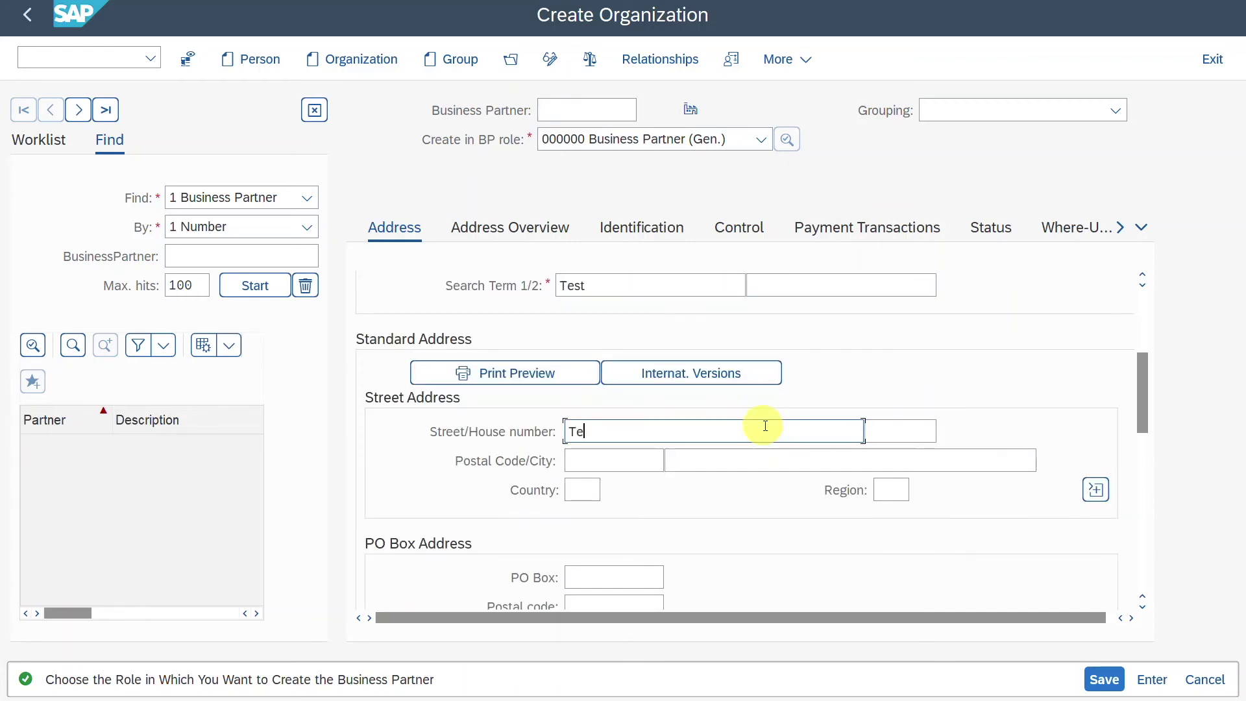
pyautogui.click(909, 431)
pyautogui.write('123')
pyautogui.click(602, 460)
pyautogui.press('Return')
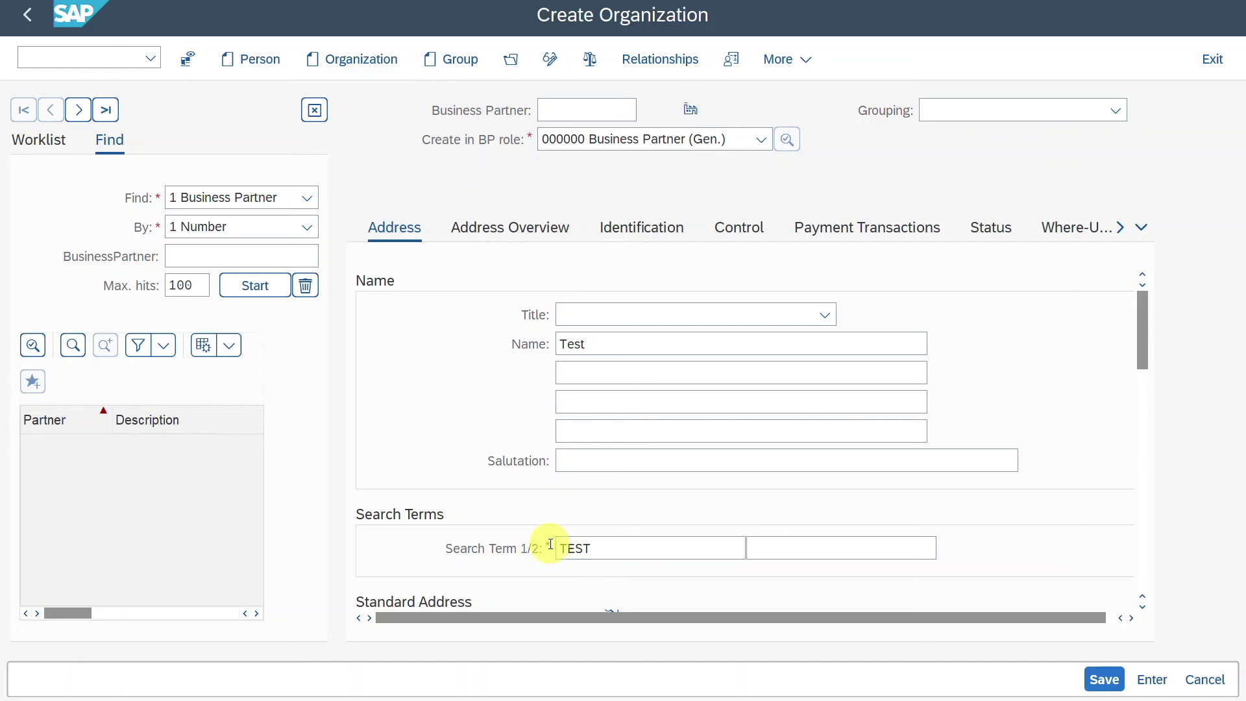
pyautogui.click(1104, 680)
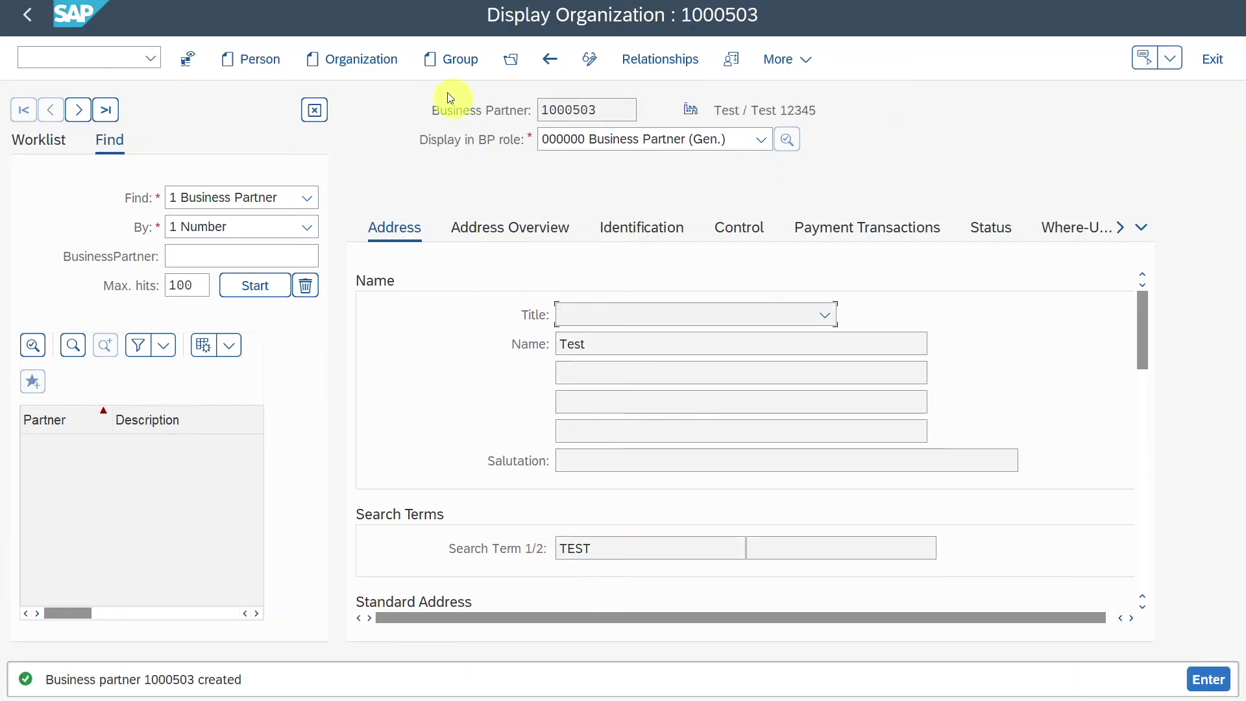
pyautogui.click(589, 59)
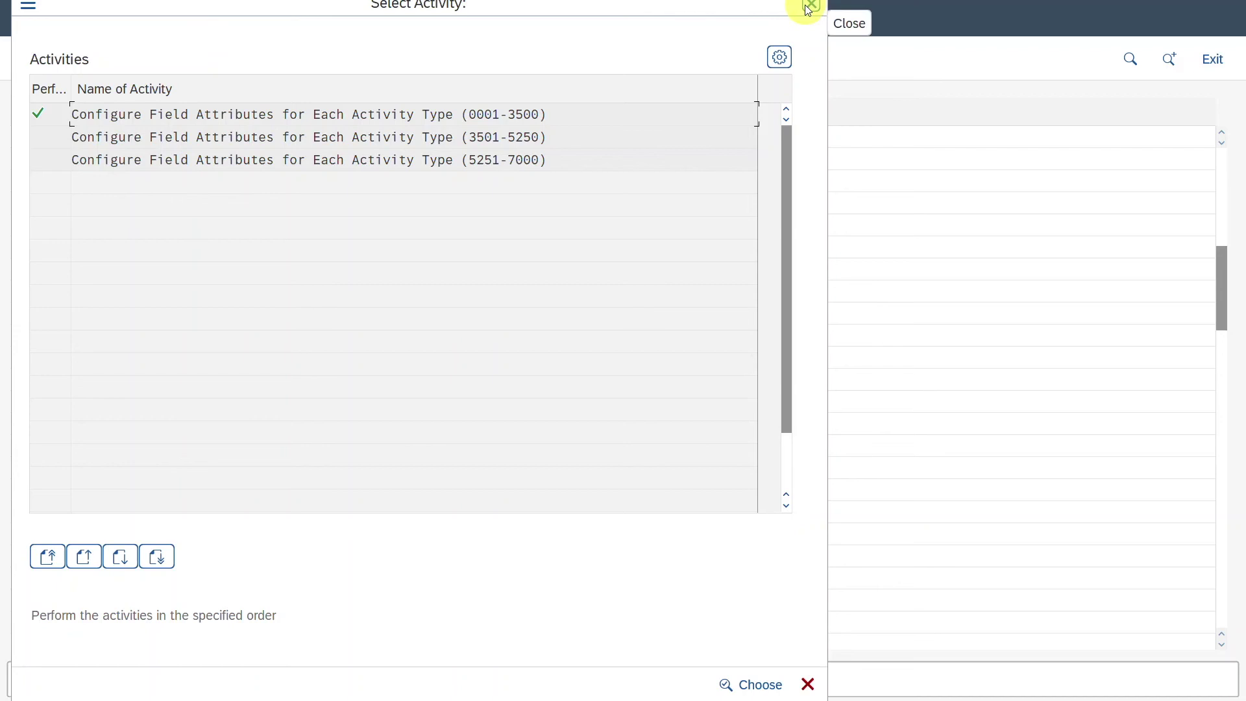
# - Open Define Business Partner Types under Business Partner Types in the IMG
pyautogui.click(822, 5)
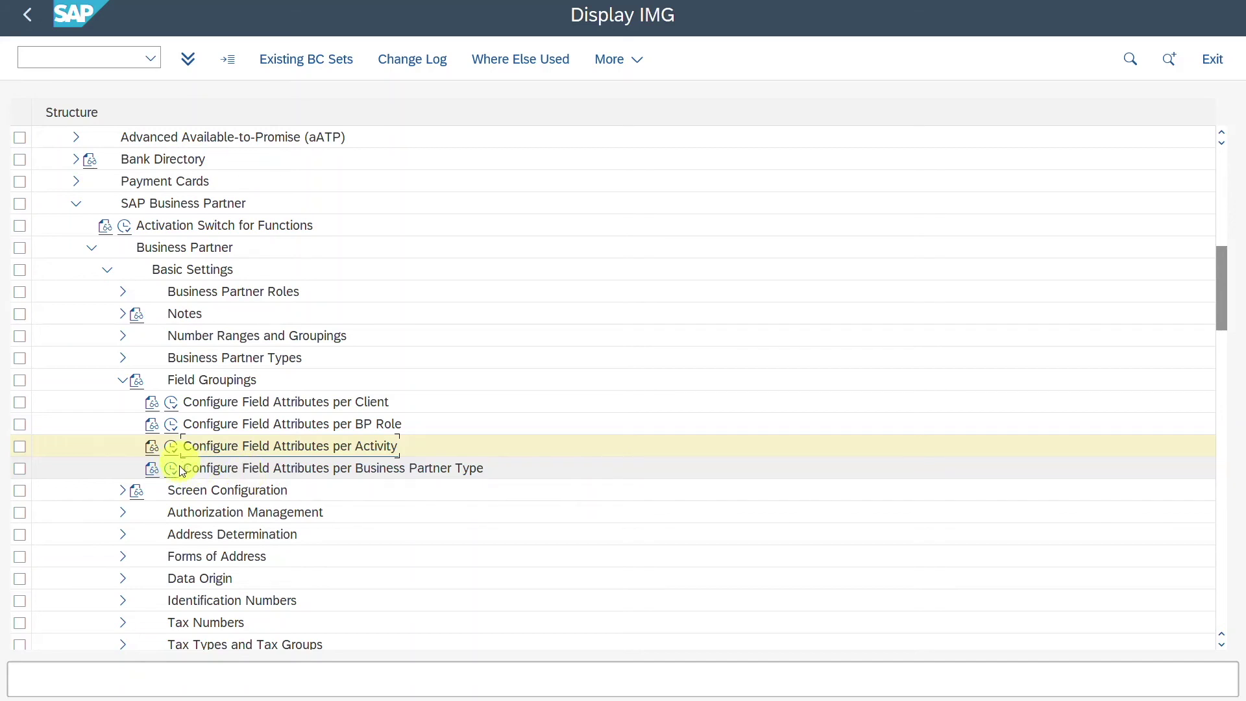
pyautogui.click(124, 358)
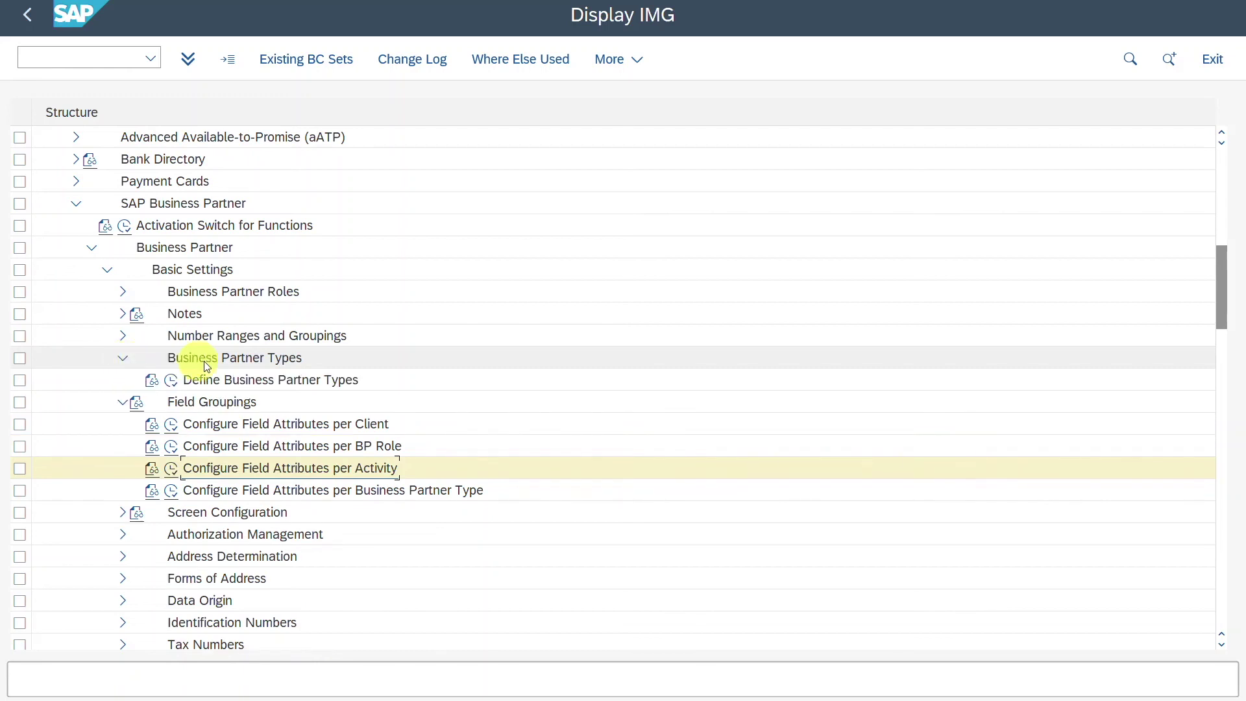
pyautogui.click(176, 381)
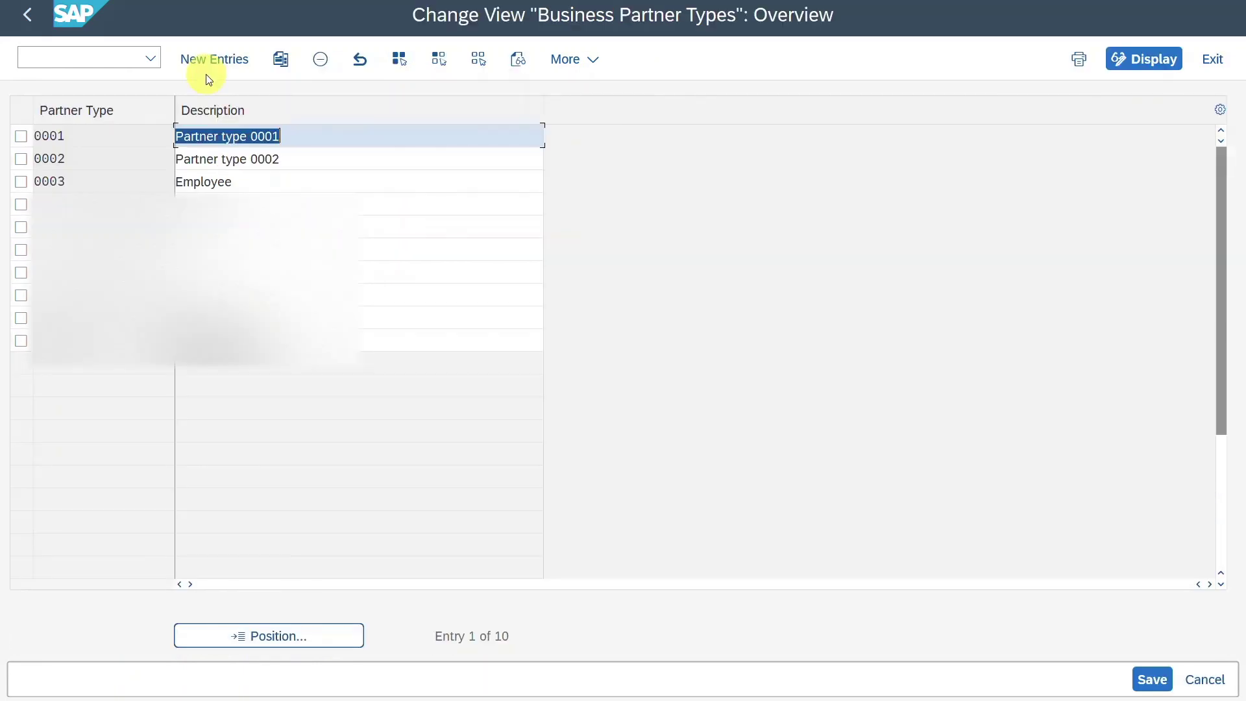
# - Add partner type Z123 'New BP Type', save it to a request, and return to the IMG tree
pyautogui.click(208, 76)
pyautogui.write('Z123')
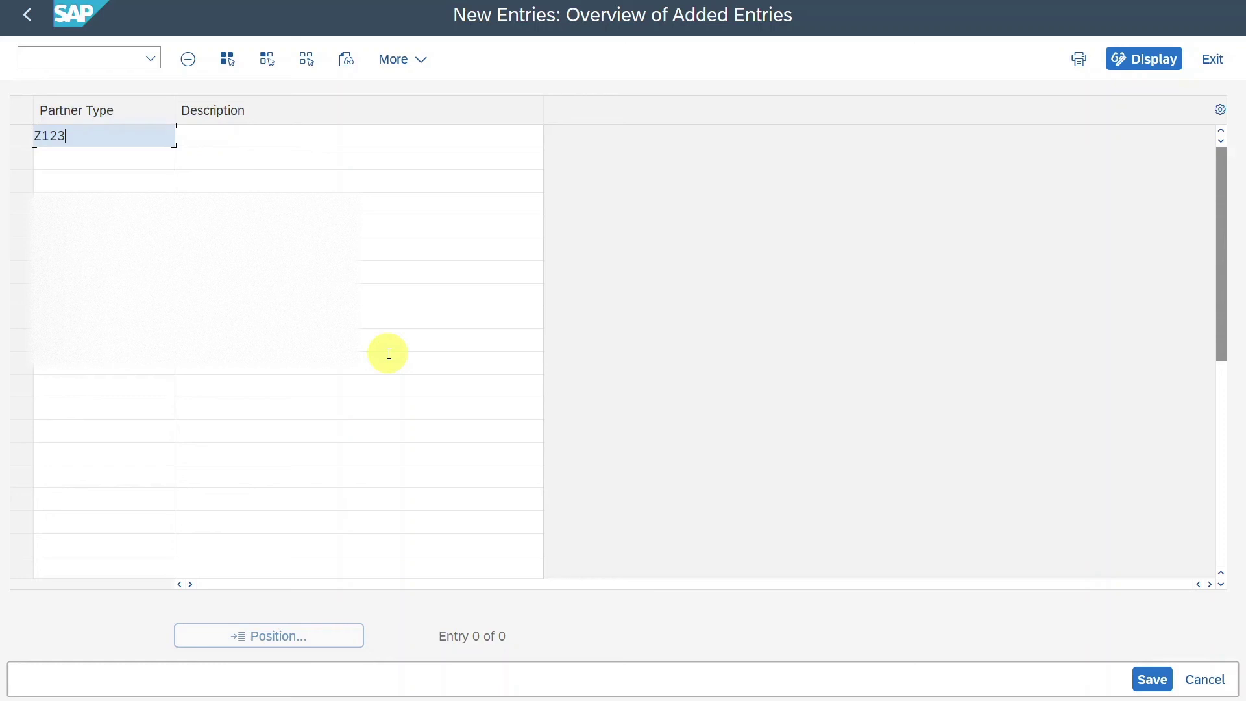
pyautogui.press('Tab')
pyautogui.write('New Bl Type')
pyautogui.click(1153, 680)
pyautogui.press('Return')
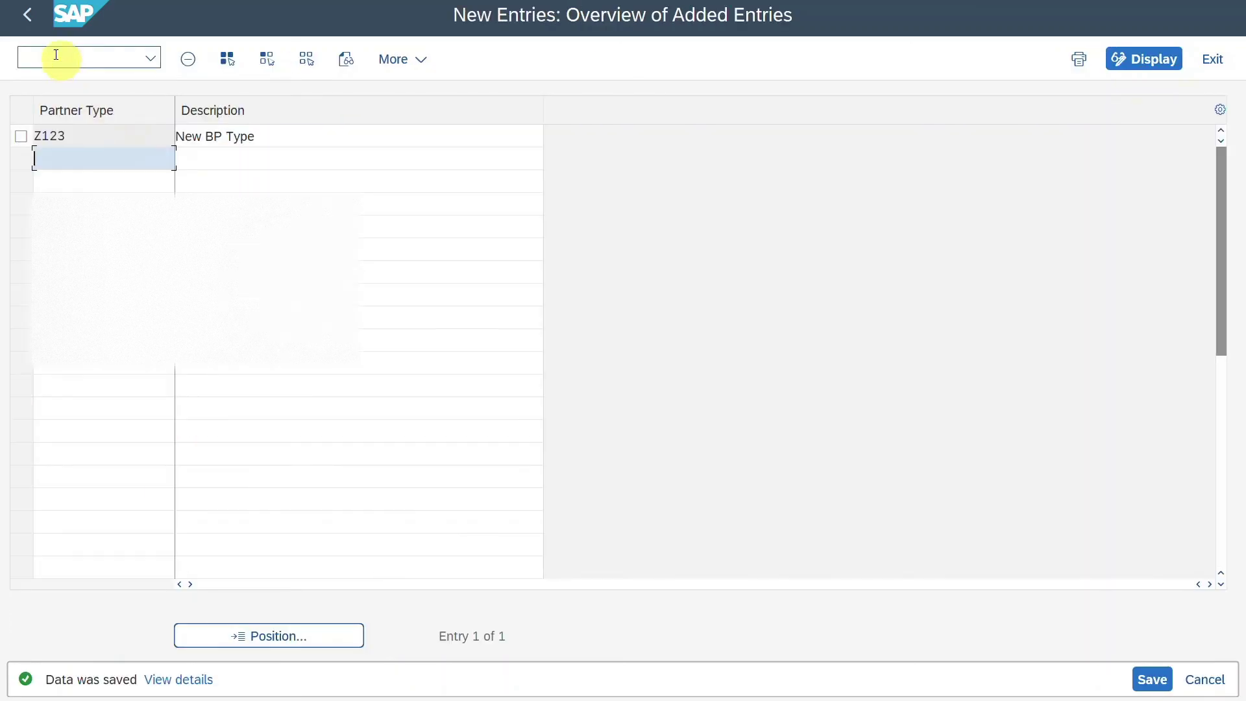
pyautogui.click(29, 15)
pyautogui.click(30, 15)
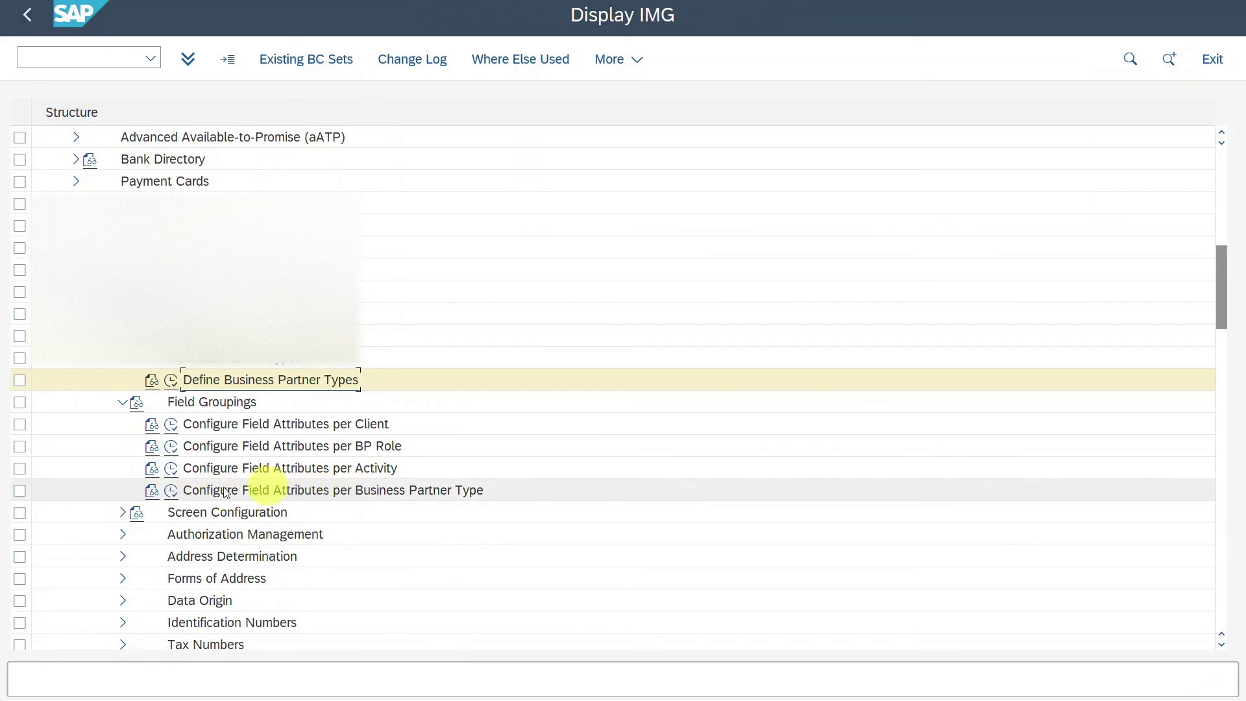
pyautogui.click(173, 490)
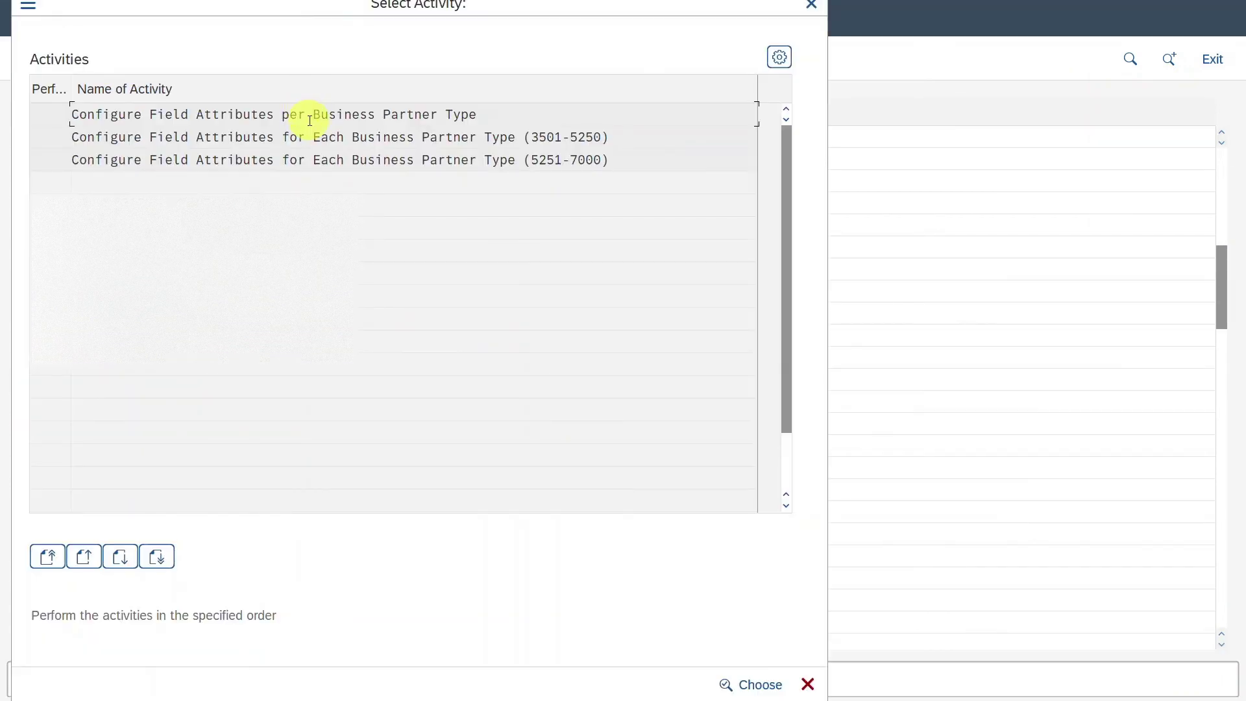
# - Set Search Term 2 to Hide in Z123's Central Data field groups and save to a request
pyautogui.doubleClick(309, 120)
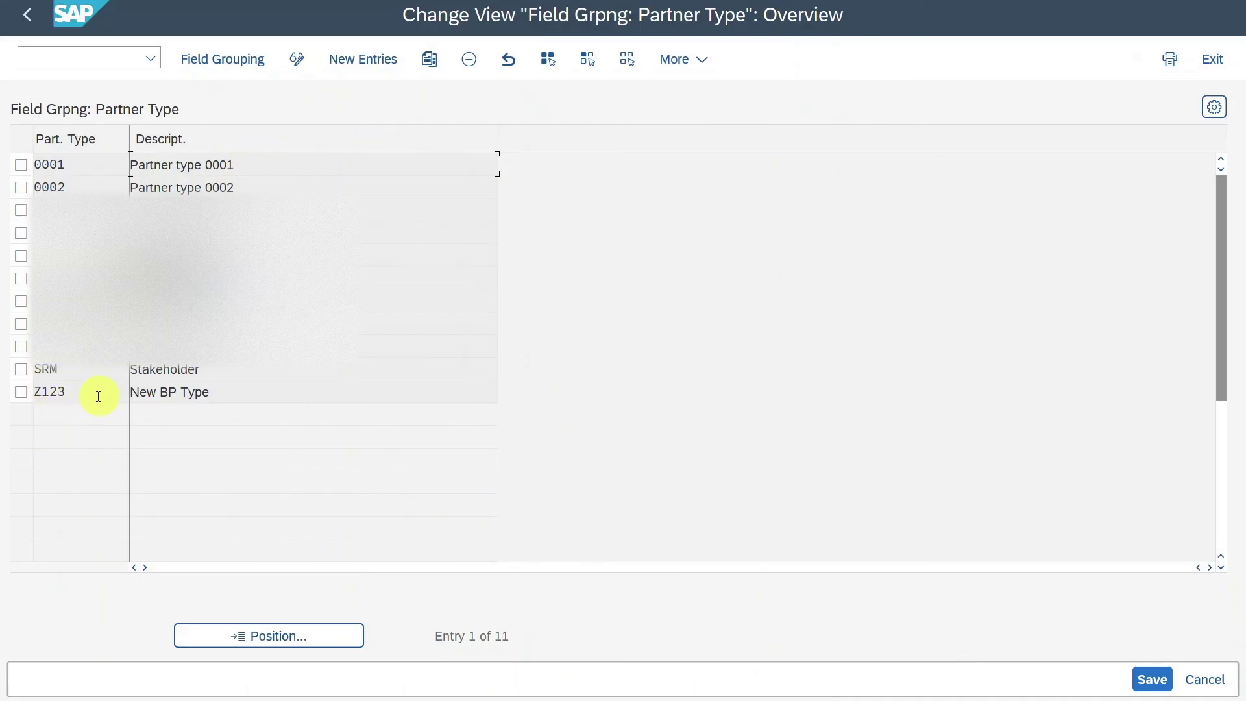
pyautogui.doubleClick(96, 397)
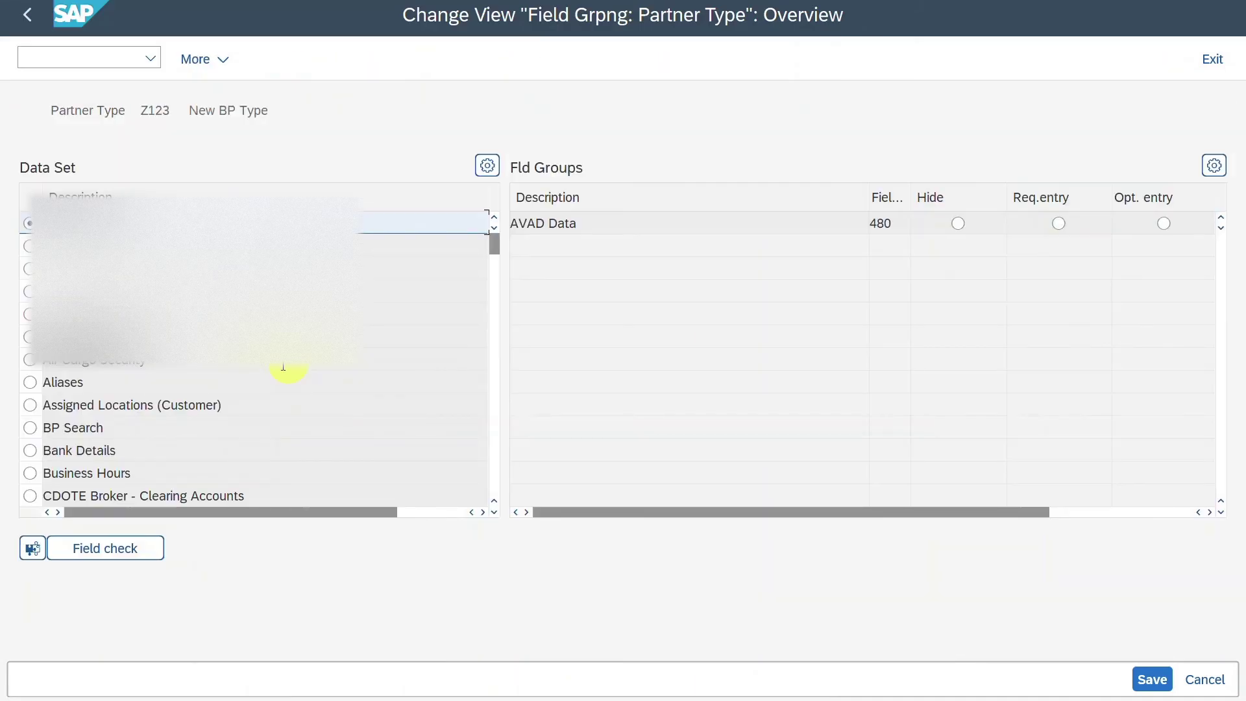
pyautogui.scroll(-3, 245, 381)
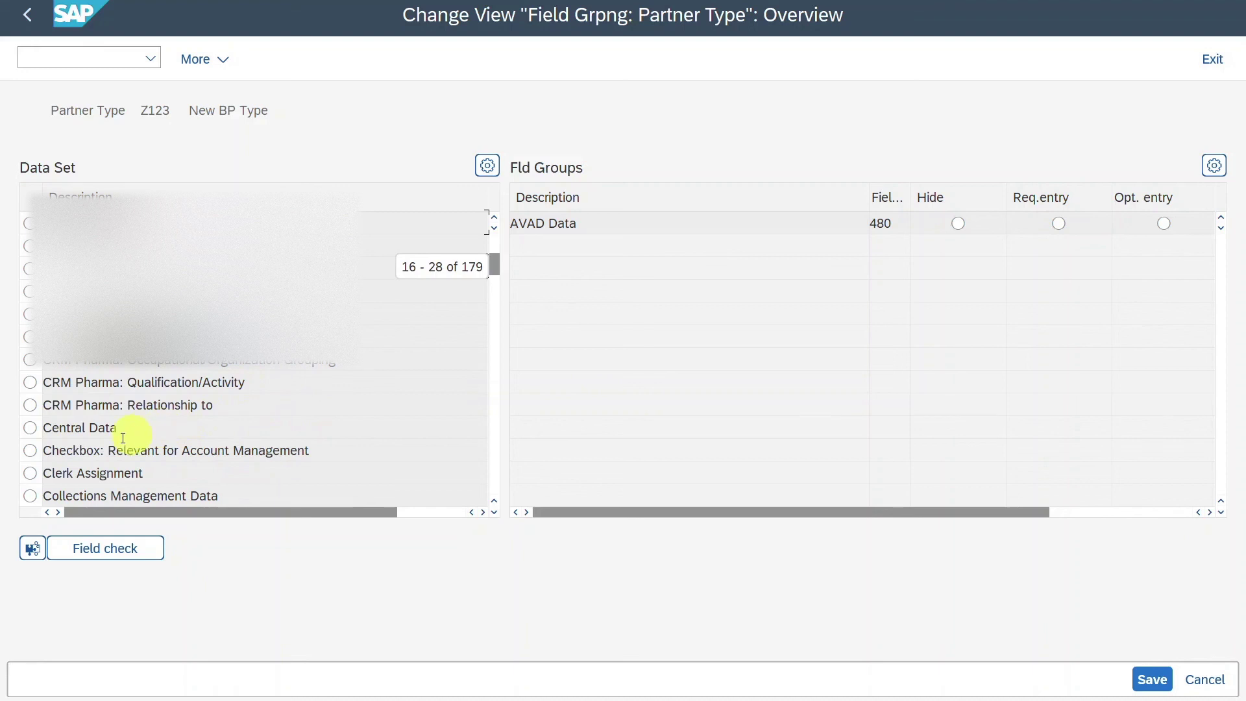
pyautogui.click(130, 434)
pyautogui.scroll(-15, 893, 337)
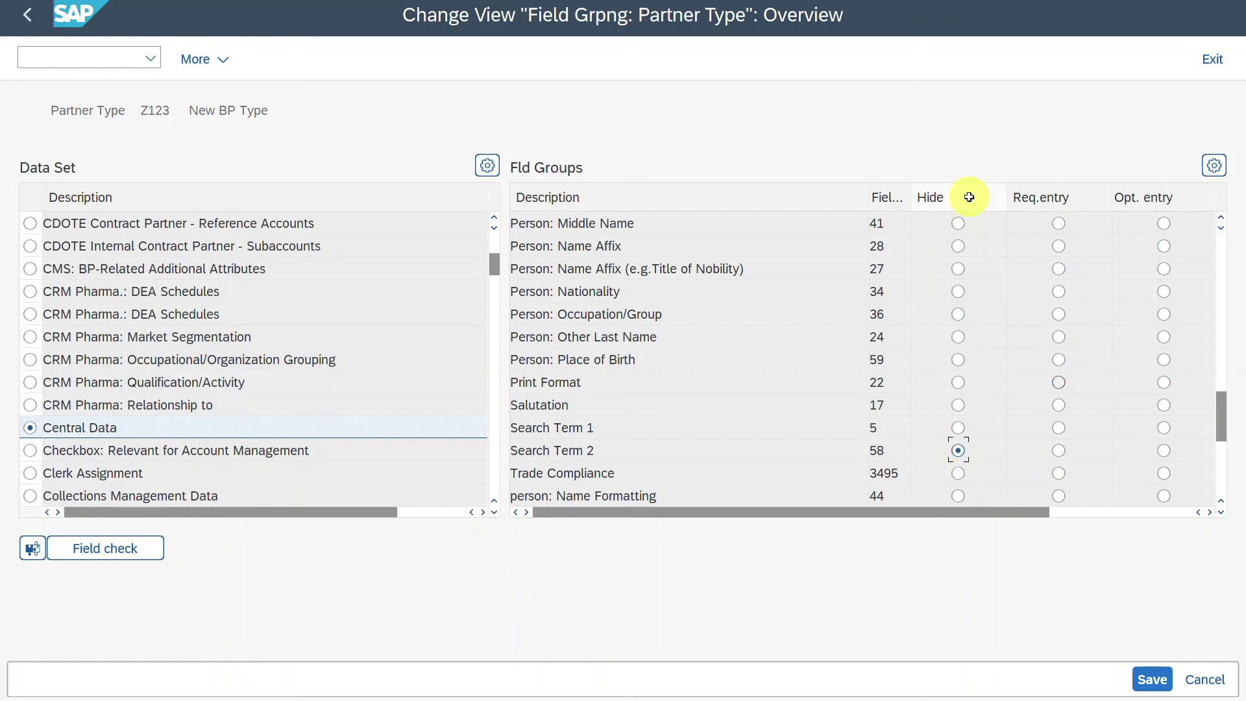
pyautogui.click(1153, 679)
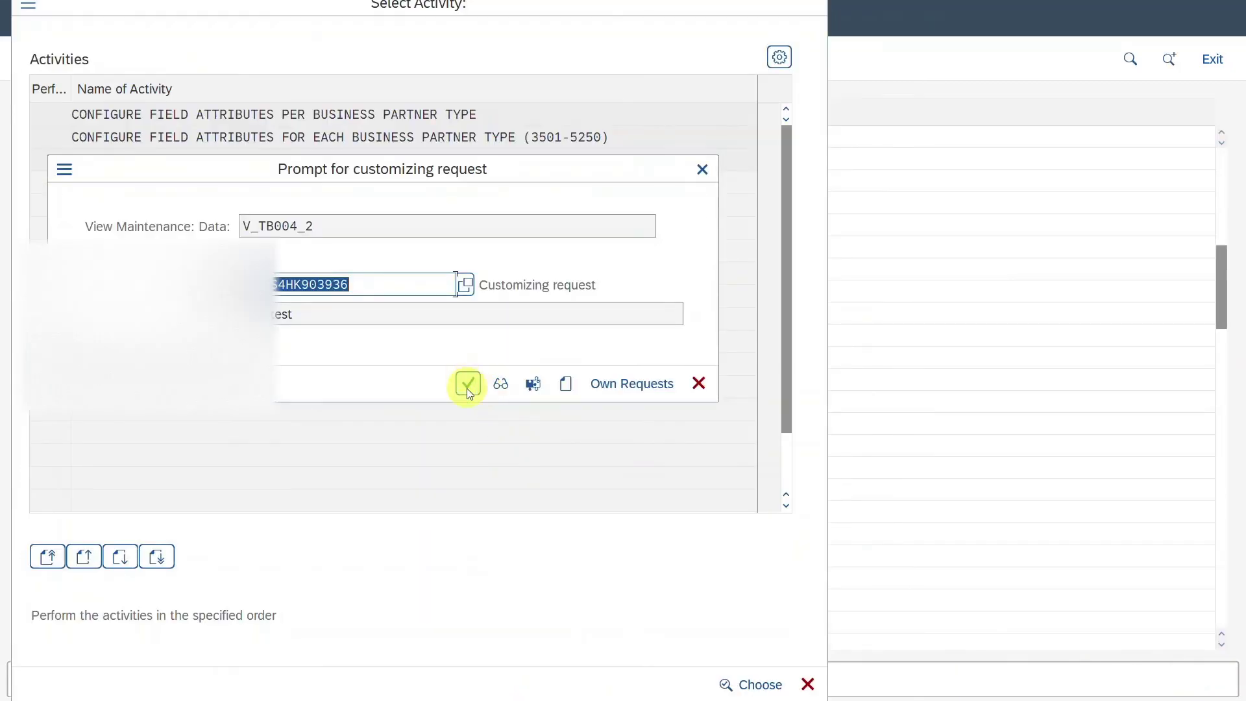
pyautogui.click(468, 385)
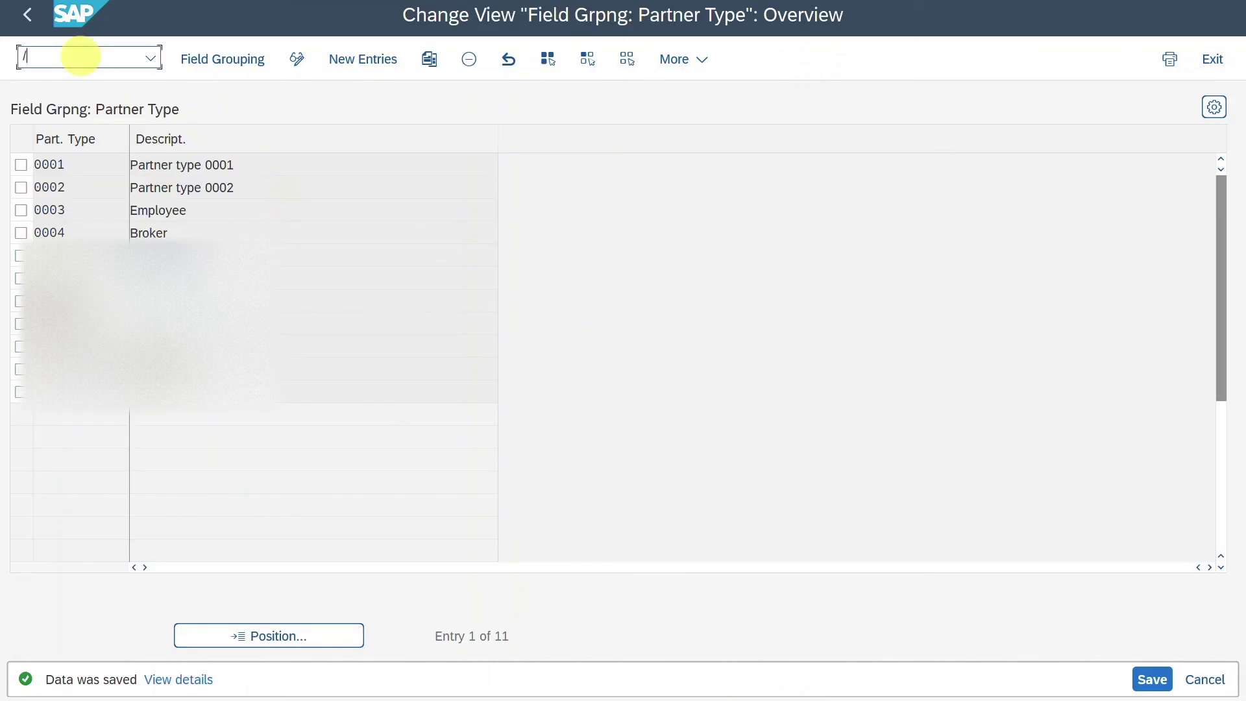
# - Launch the BP transaction in a new session with /obp
pyautogui.click(81, 56)
pyautogui.write('/obp')
pyautogui.press('Return')
# - Create a new organization named Test with first search term Test
pyautogui.click(360, 59)
pyautogui.click(636, 345)
pyautogui.click(607, 370)
pyautogui.click(617, 551)
pyautogui.write('Test')
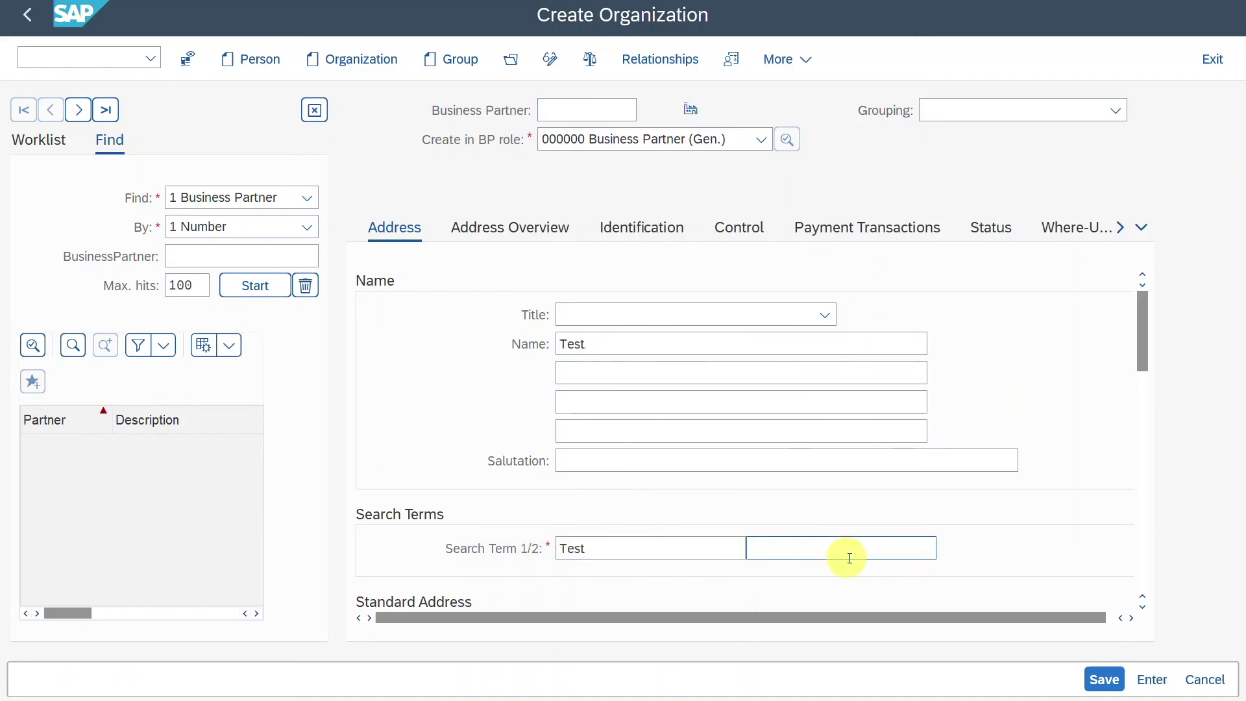
pyautogui.click(776, 553)
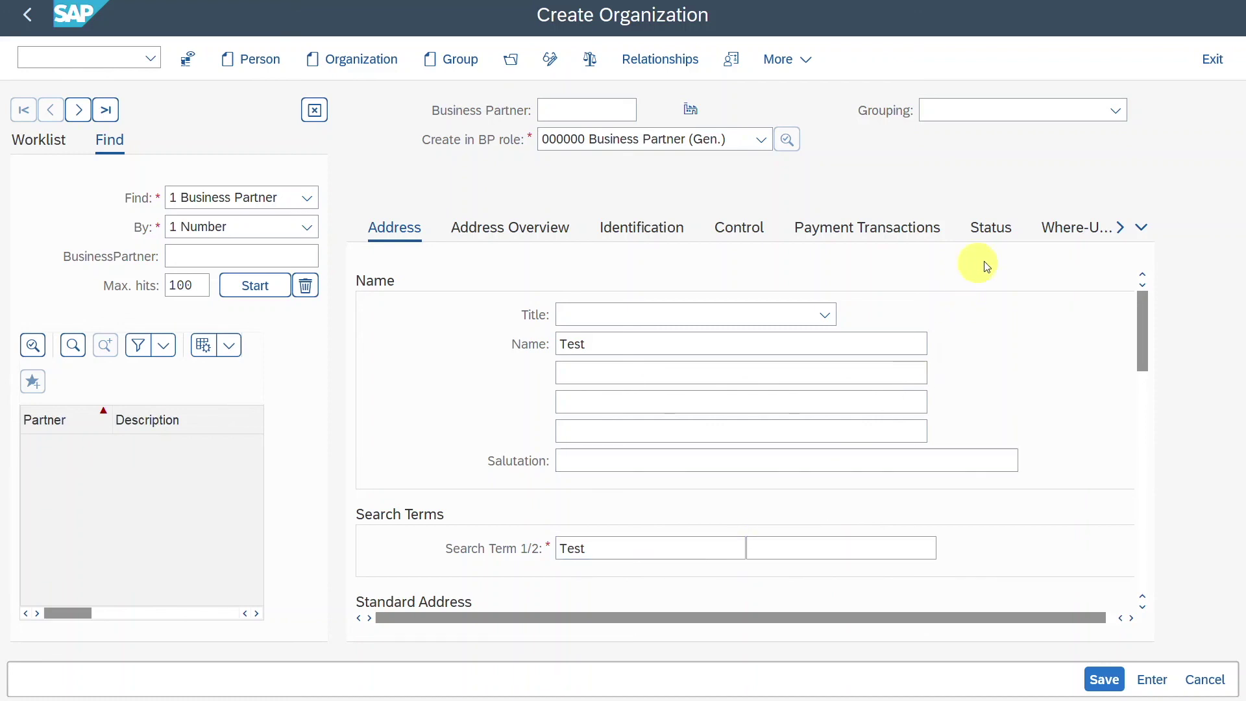
# - Set BP Type Z123 on the Control tab, acknowledge the field adjustment, and return to Address
pyautogui.click(736, 232)
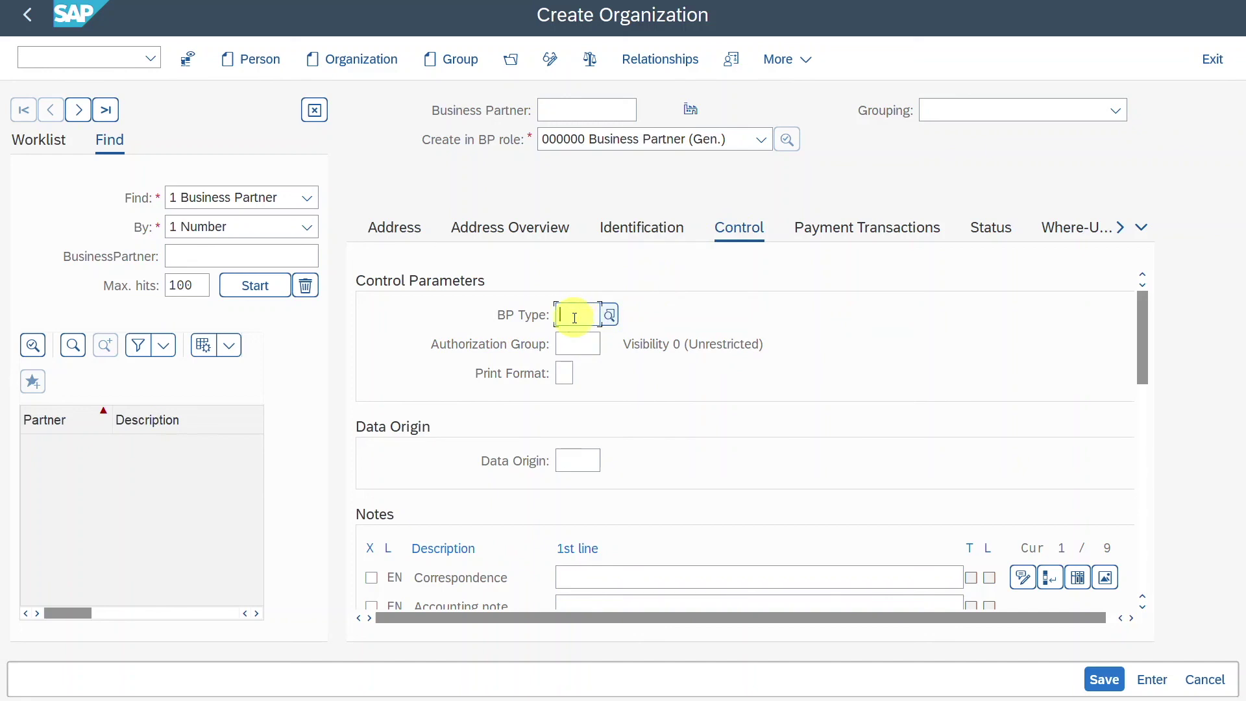
pyautogui.write('Z')
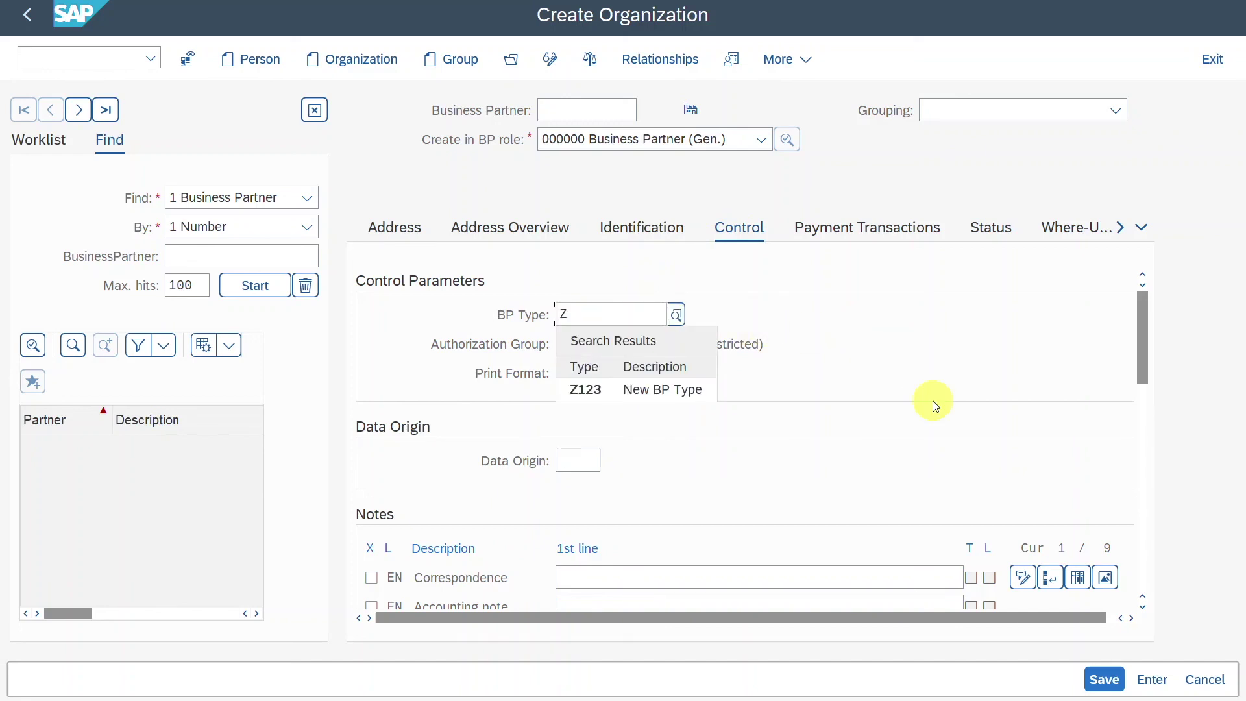
pyautogui.click(705, 388)
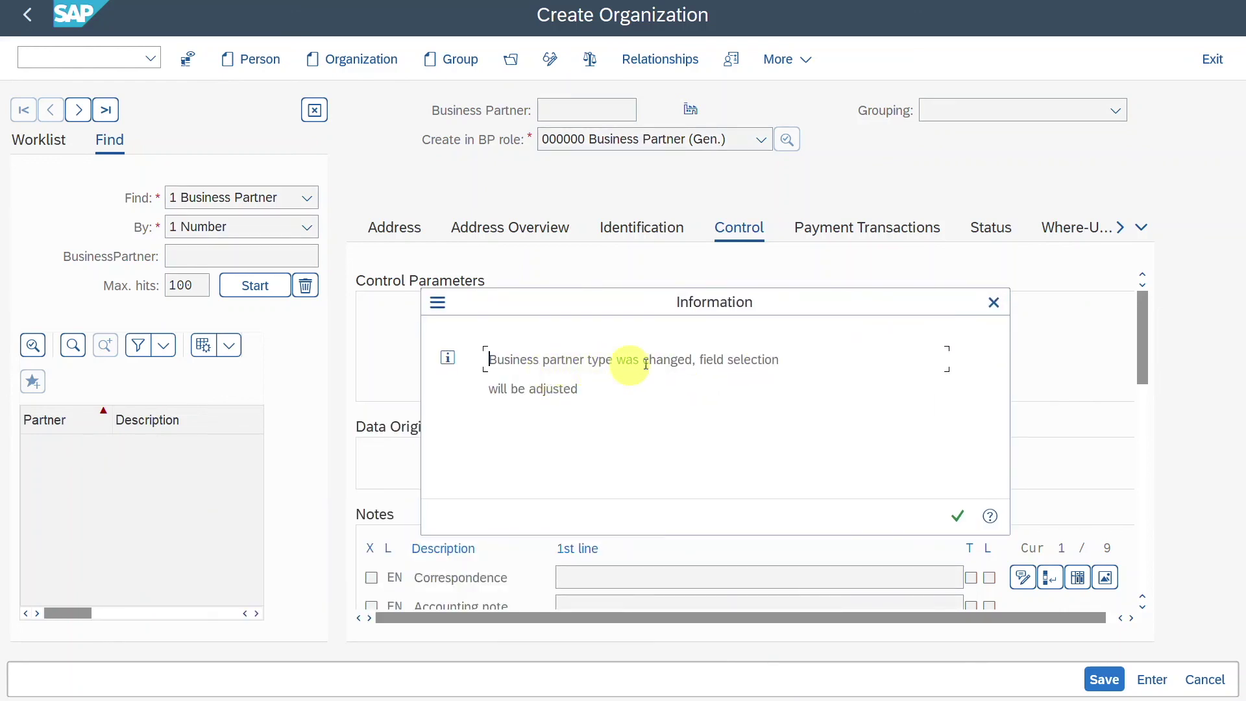
pyautogui.moveTo(648, 301); pyautogui.dragTo(696, 370)
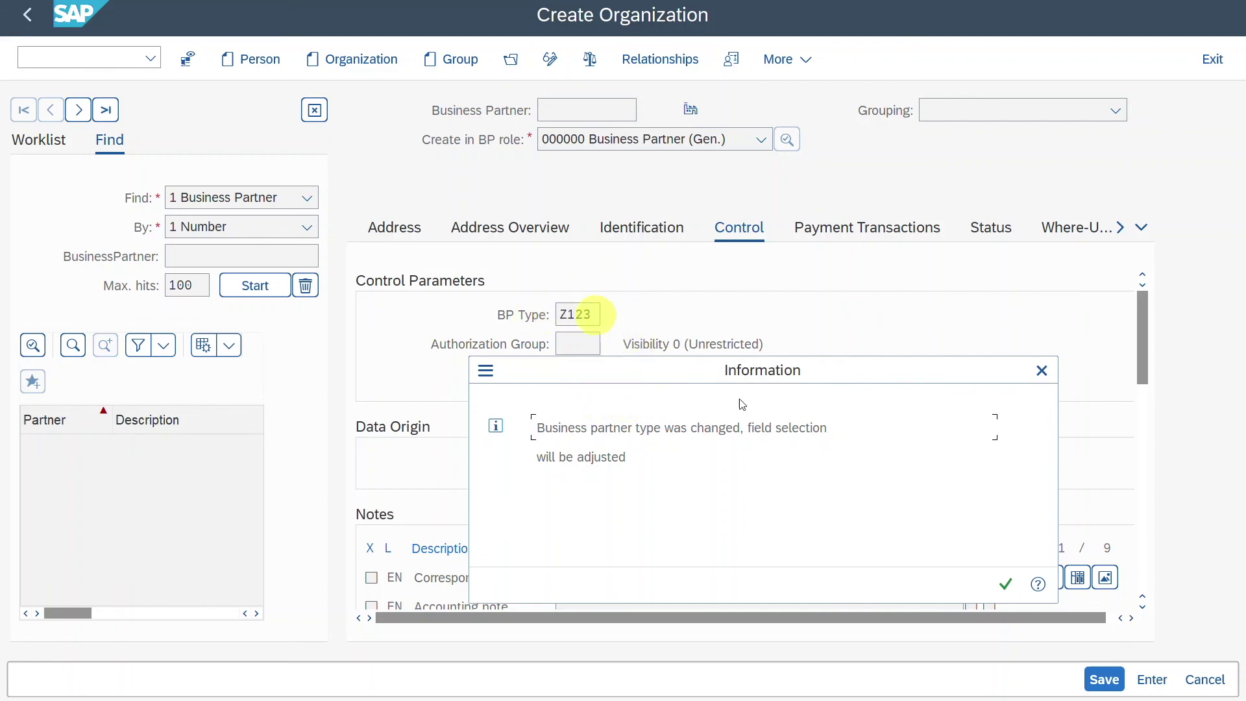
pyautogui.click(1008, 590)
pyautogui.click(398, 234)
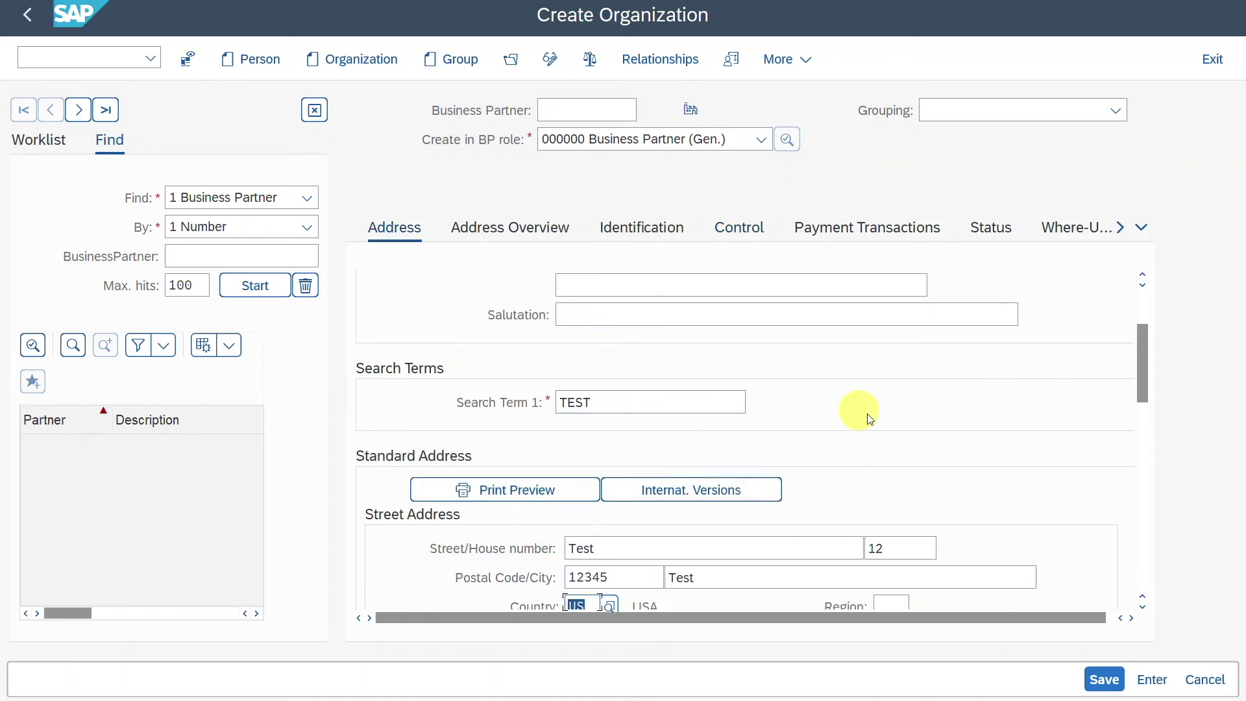